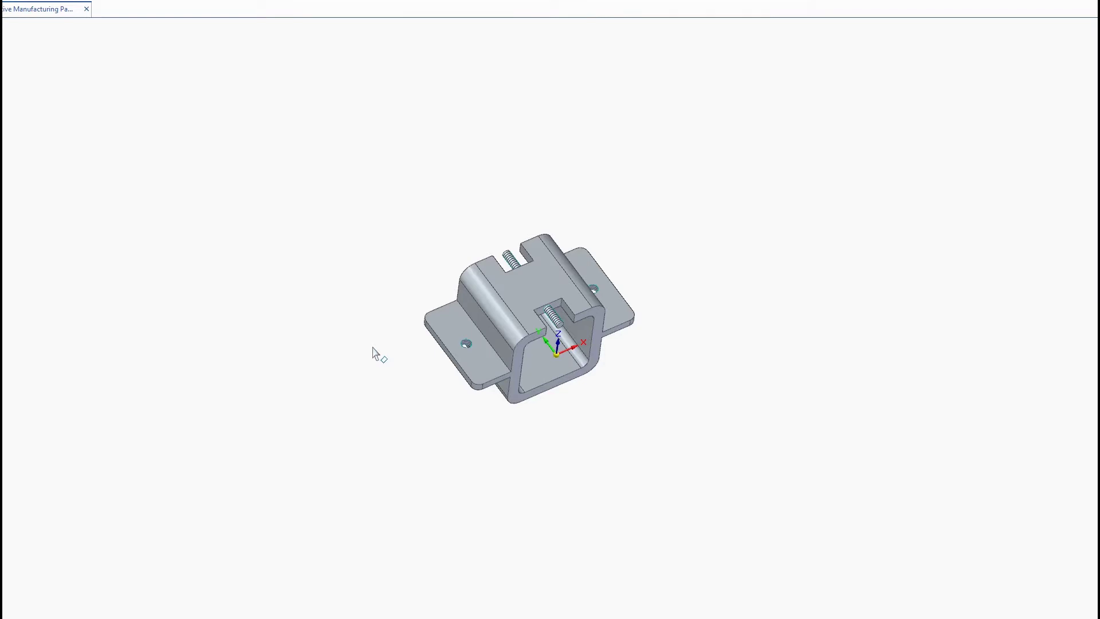
scroll(411, 344, up, 4)
middle_drag(583, 473, 568, 427)
scroll(465, 461, down, 3)
scroll(485, 458, up, 2)
scroll(477, 469, down, 2)
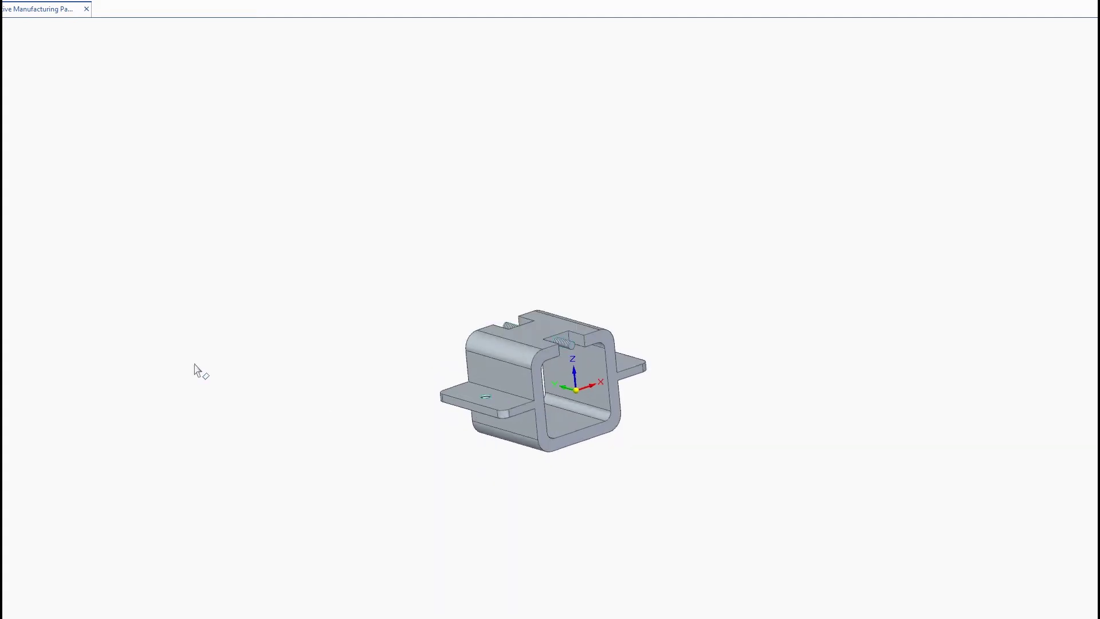
scroll(194, 369, down, 2)
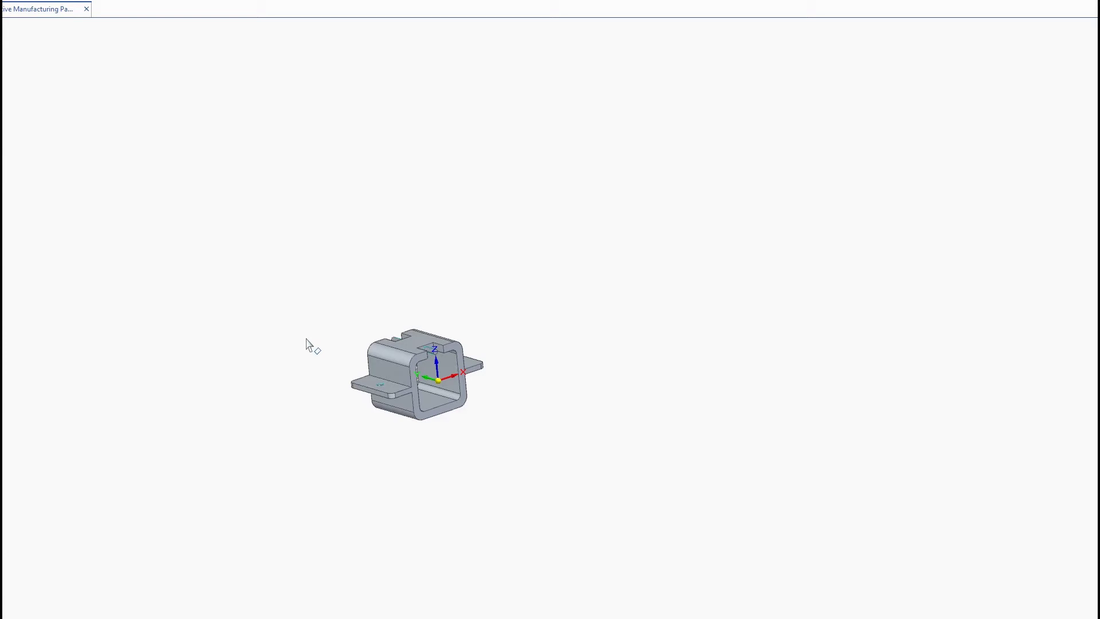
Set clipping planes parallel to the bracket's front face, one about 92 mm outside it and one 62.5 mm inside at the flange hole's centre
scroll(309, 346, up, 4)
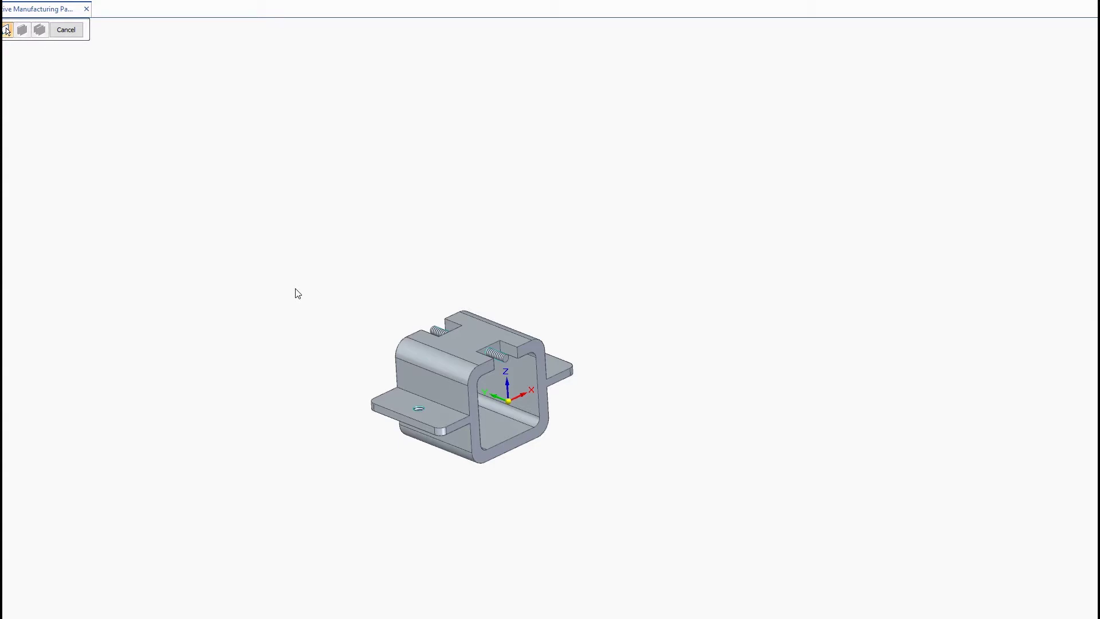
scroll(487, 465, up, 2)
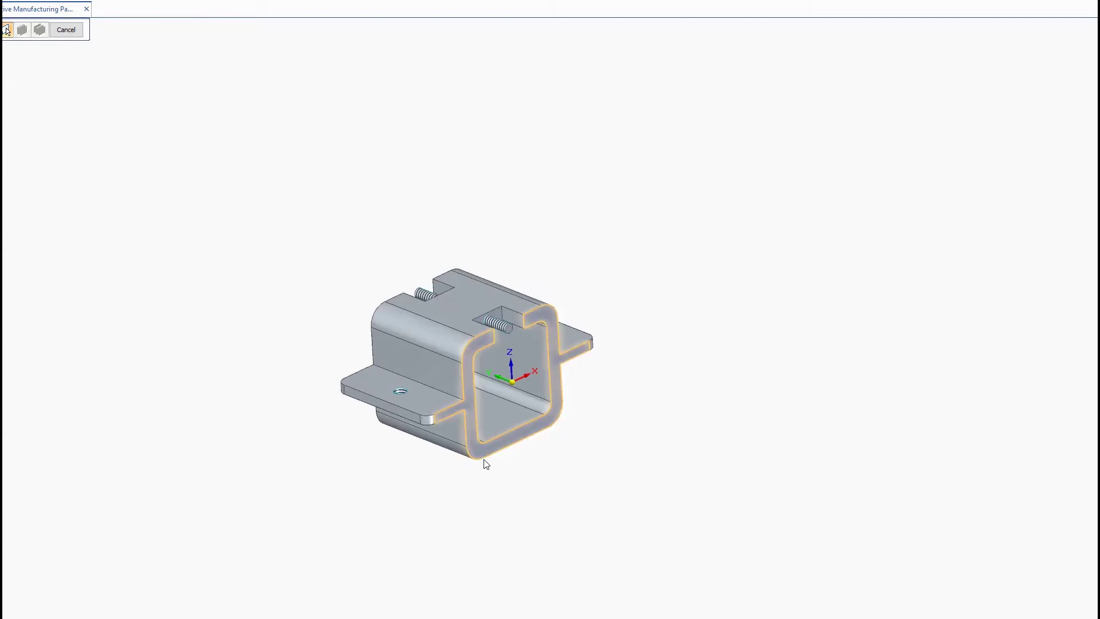
click(485, 454)
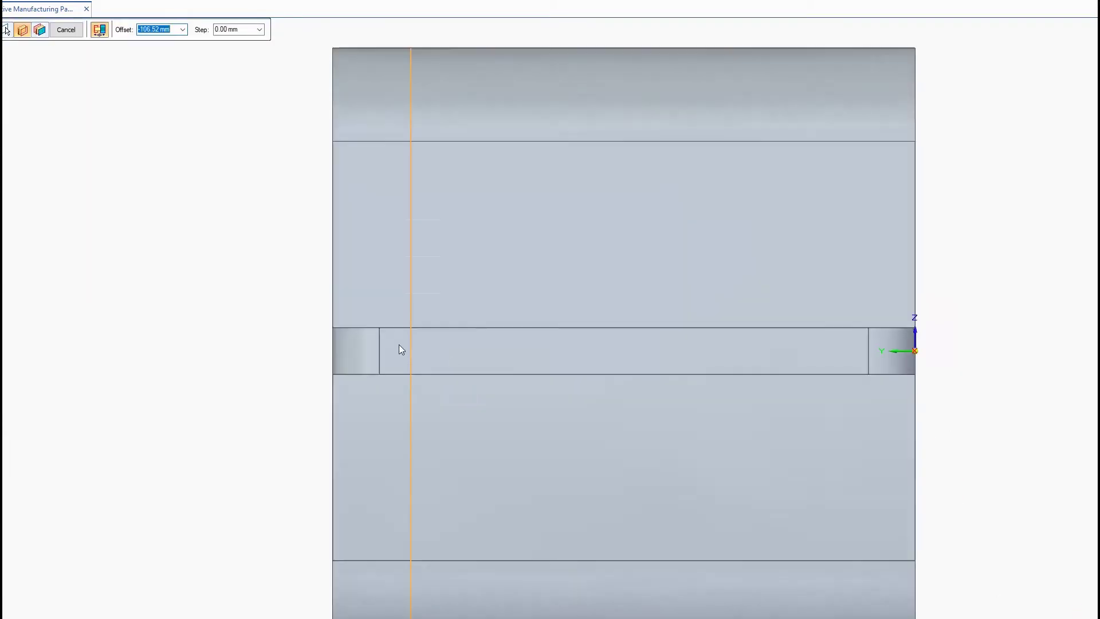
scroll(399, 347, down, 5)
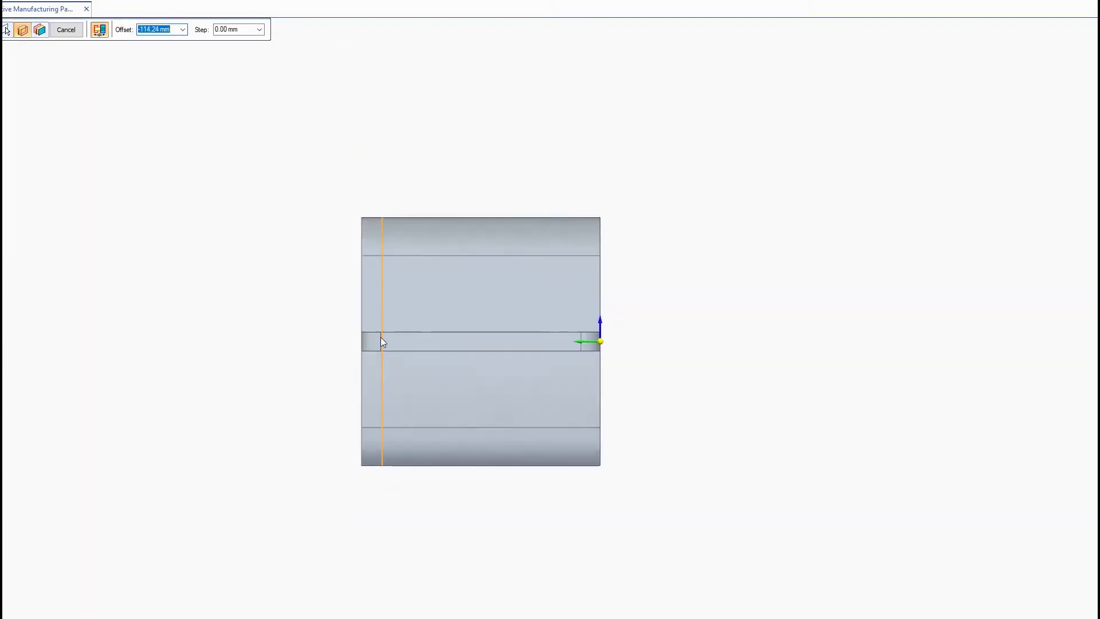
click(697, 366)
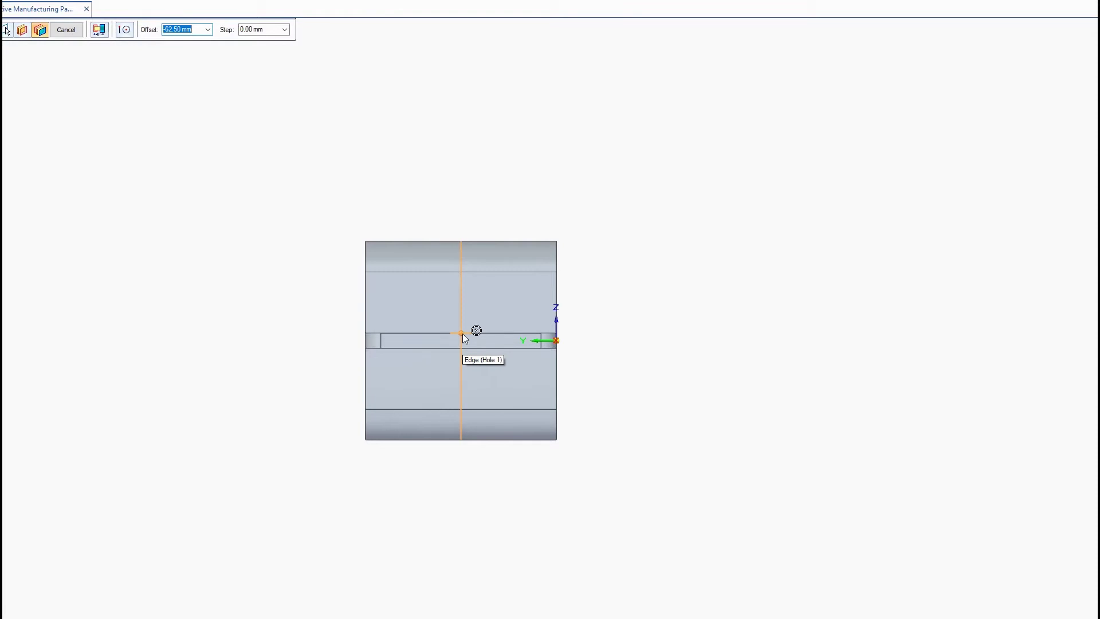
click(462, 333)
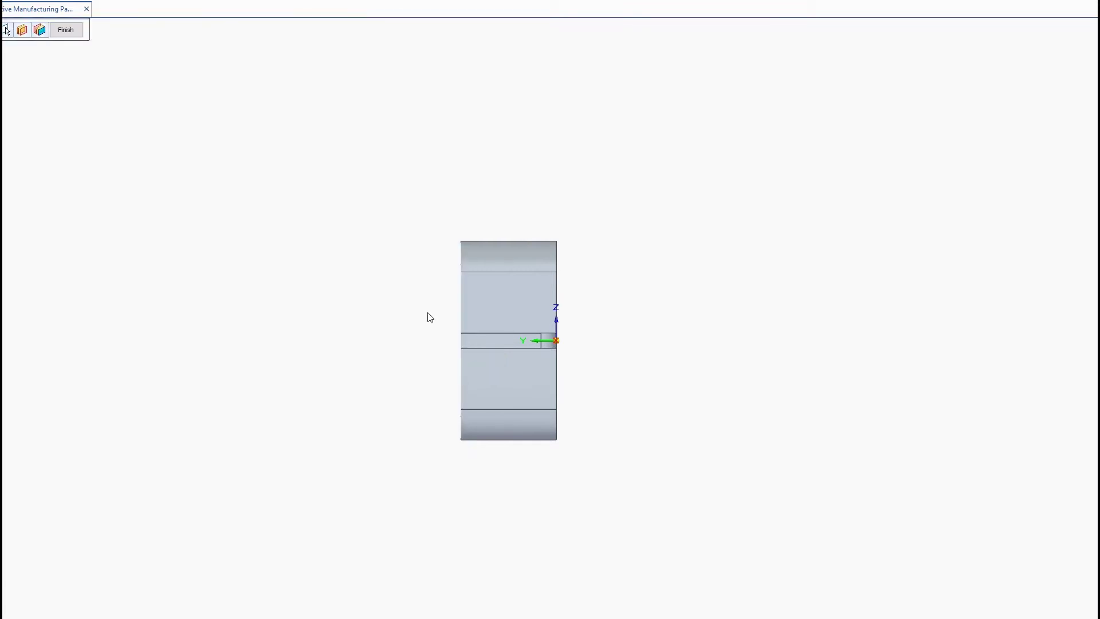
click(65, 29)
Examine the bracket's body, studs and side flanges from several directions
scroll(378, 252, down, 2)
middle_drag(389, 268, 632, 277)
scroll(433, 430, up, 3)
middle_drag(420, 276, 299, 295)
scroll(383, 324, down, 3)
middle_drag(232, 191, 520, 240)
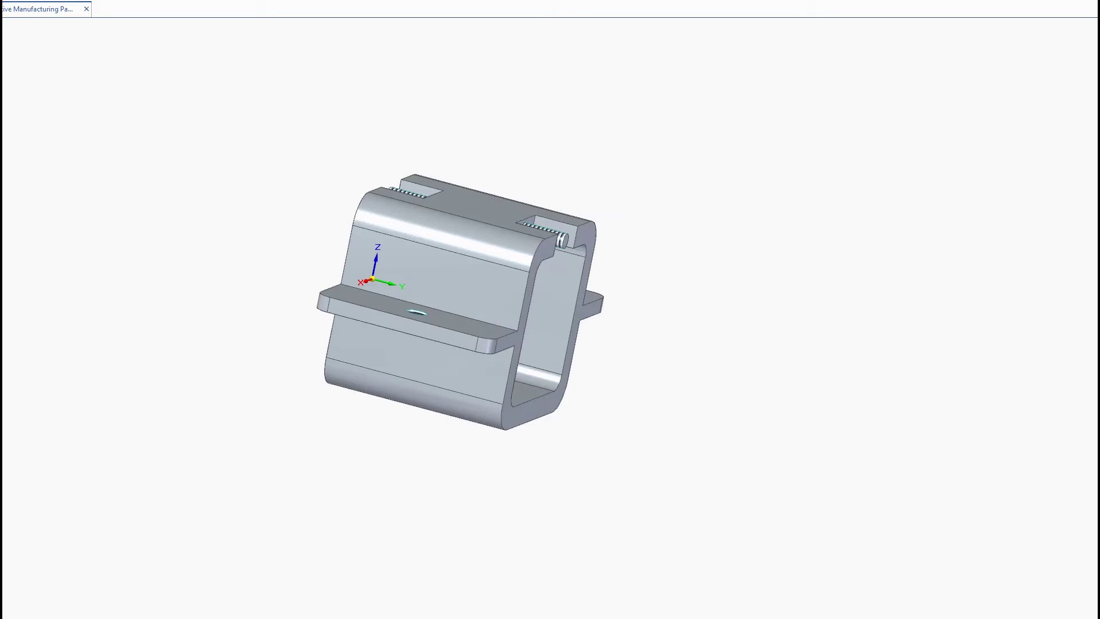
scroll(459, 285, down, 2)
scroll(292, 231, up, 1)
middle_drag(292, 231, 573, 276)
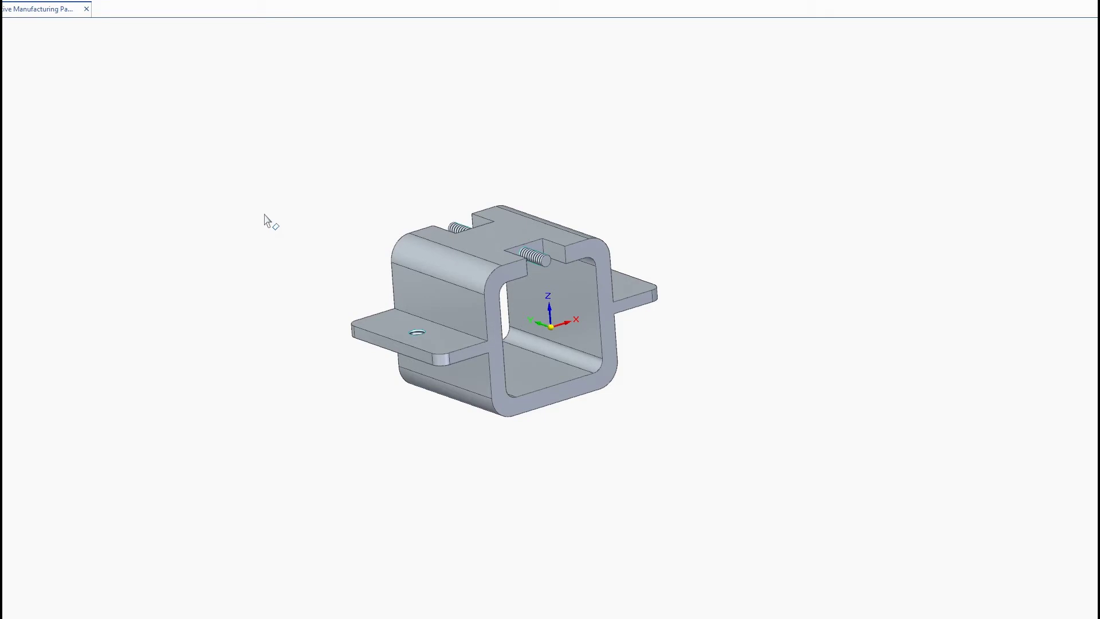
scroll(275, 240, down, 1)
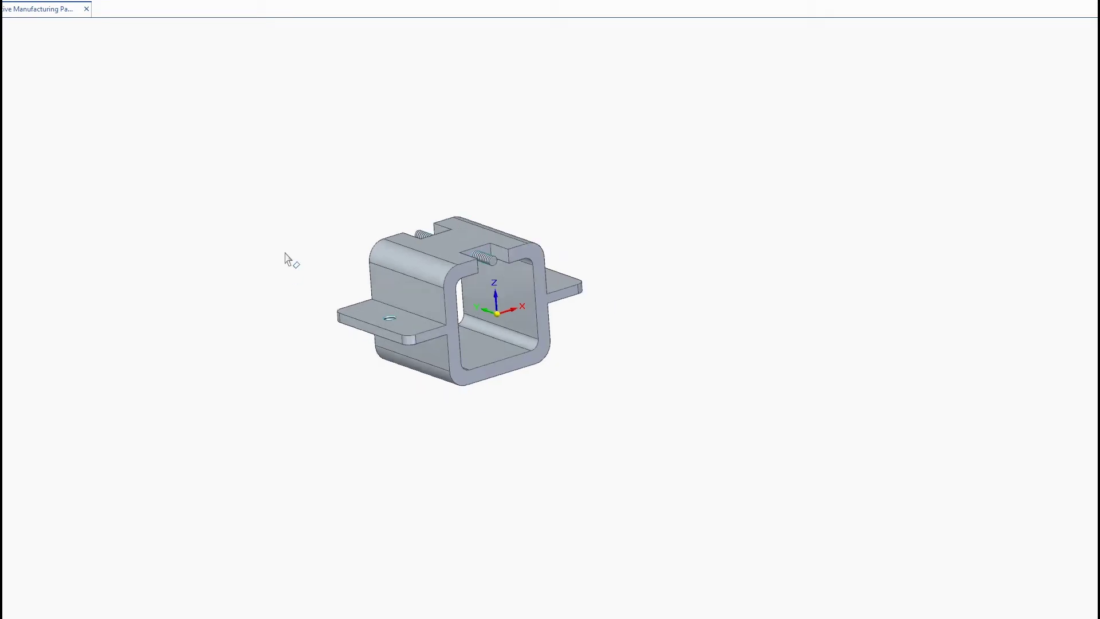
scroll(285, 250, up, 1)
middle_drag(297, 248, 306, 256)
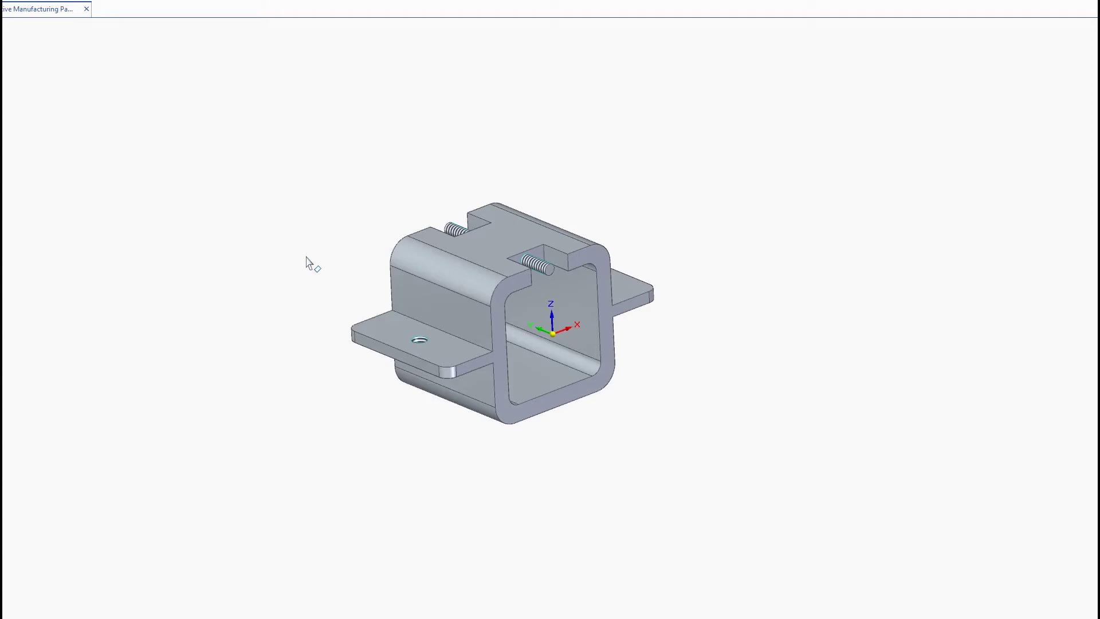
Convert all cosmetic threads on the bracket's studs and flange holes to physical threads
scroll(350, 283, up, 3)
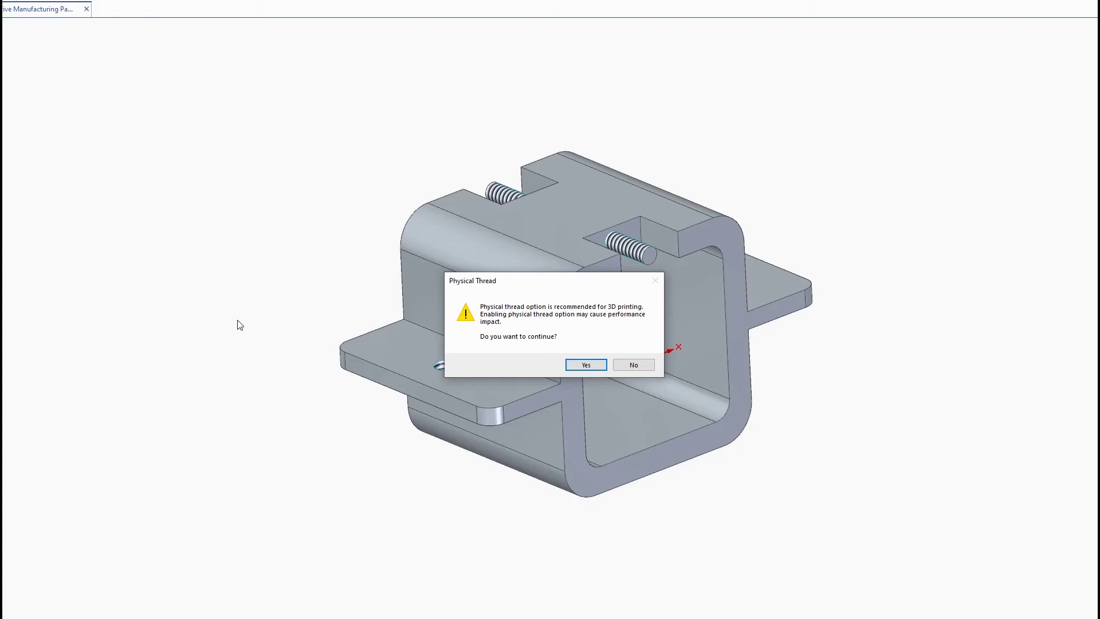
click(585, 365)
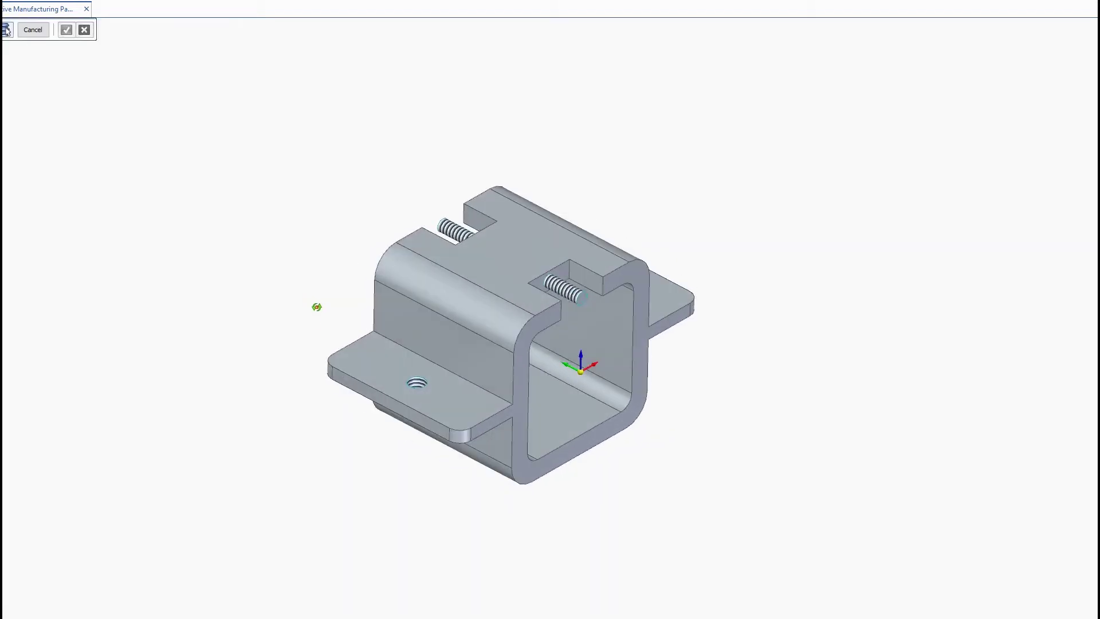
click(6, 32)
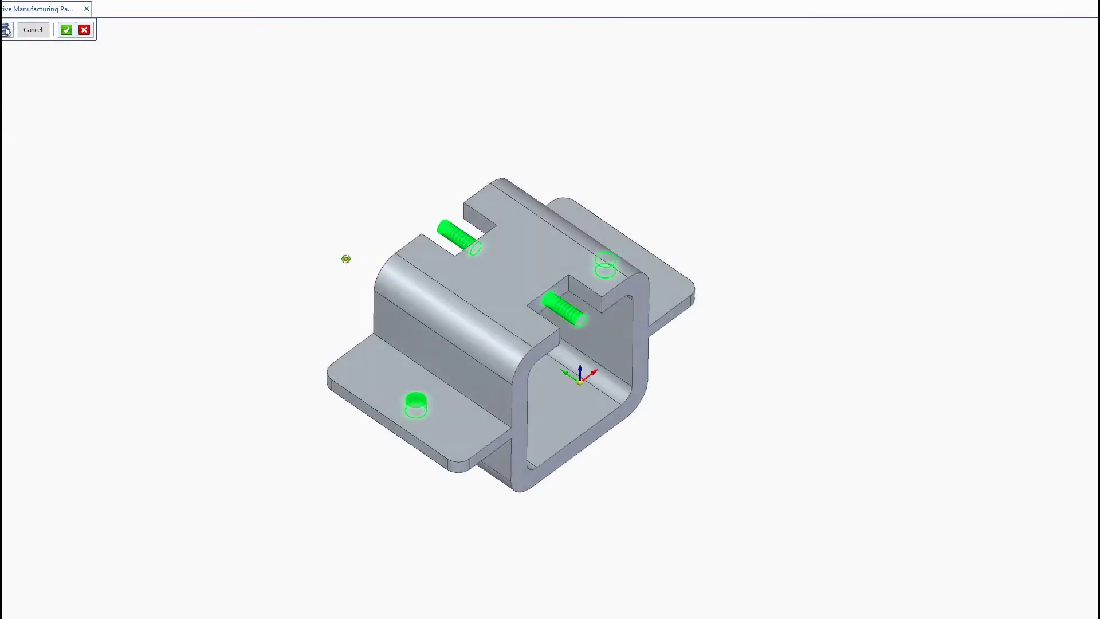
middle_drag(346, 259, 324, 223)
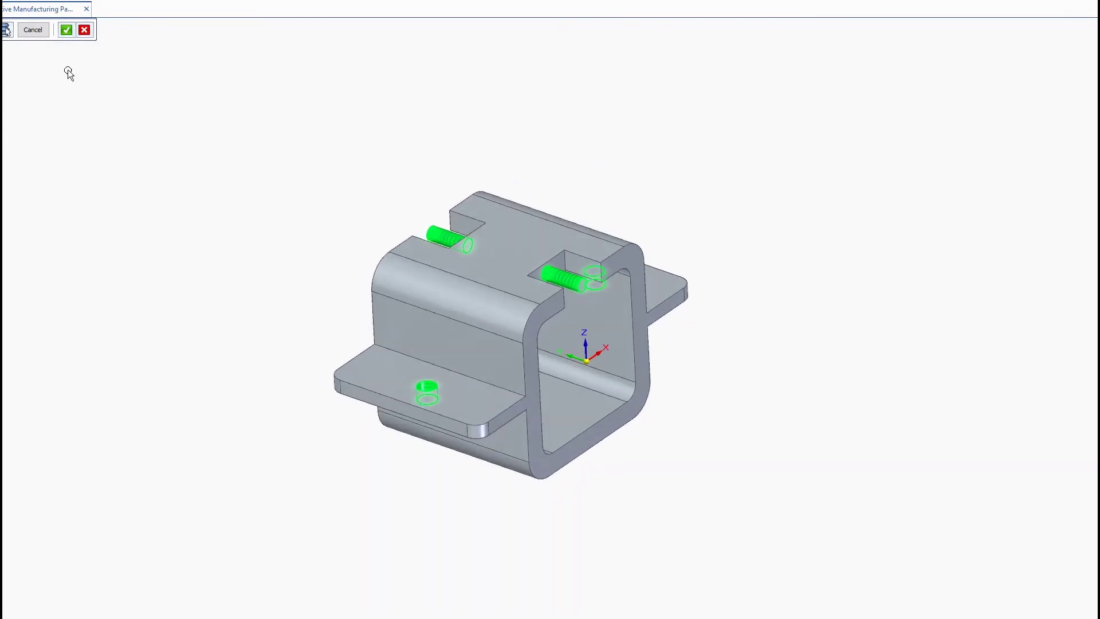
click(66, 30)
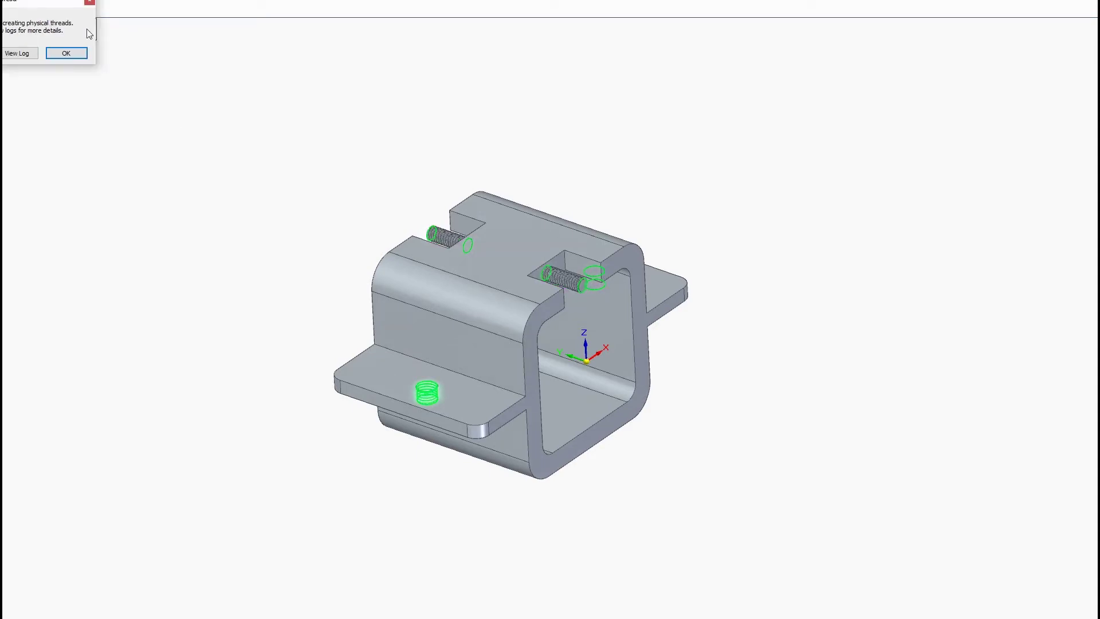
Review the log of the physical thread creation for each hole and thread, and leave the Physical Thread command
click(26, 51)
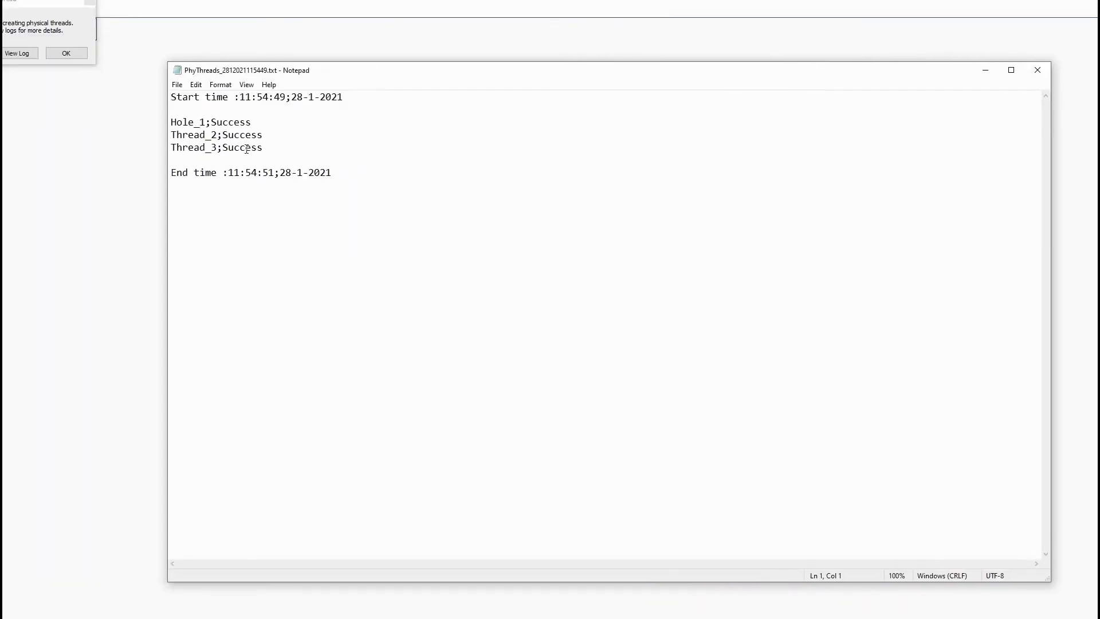
drag(221, 120, 252, 122)
drag(269, 137, 257, 138)
drag(264, 147, 240, 147)
click(265, 148)
click(1037, 70)
click(67, 52)
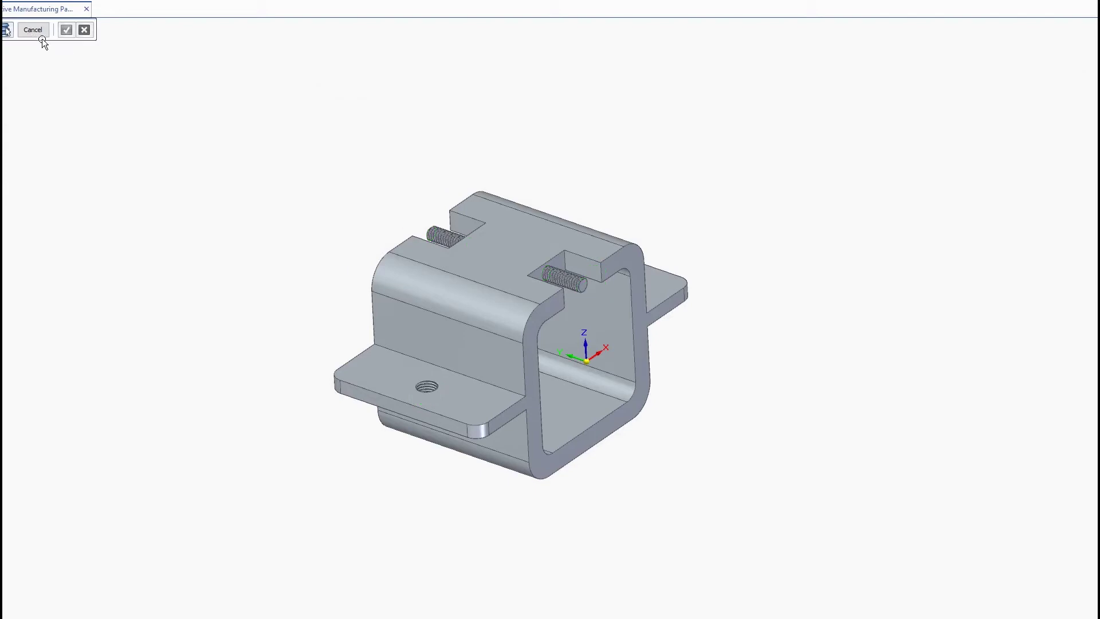
click(30, 32)
Examine the physical threads on the two studs and in the flange holes up close
scroll(454, 248, up, 6)
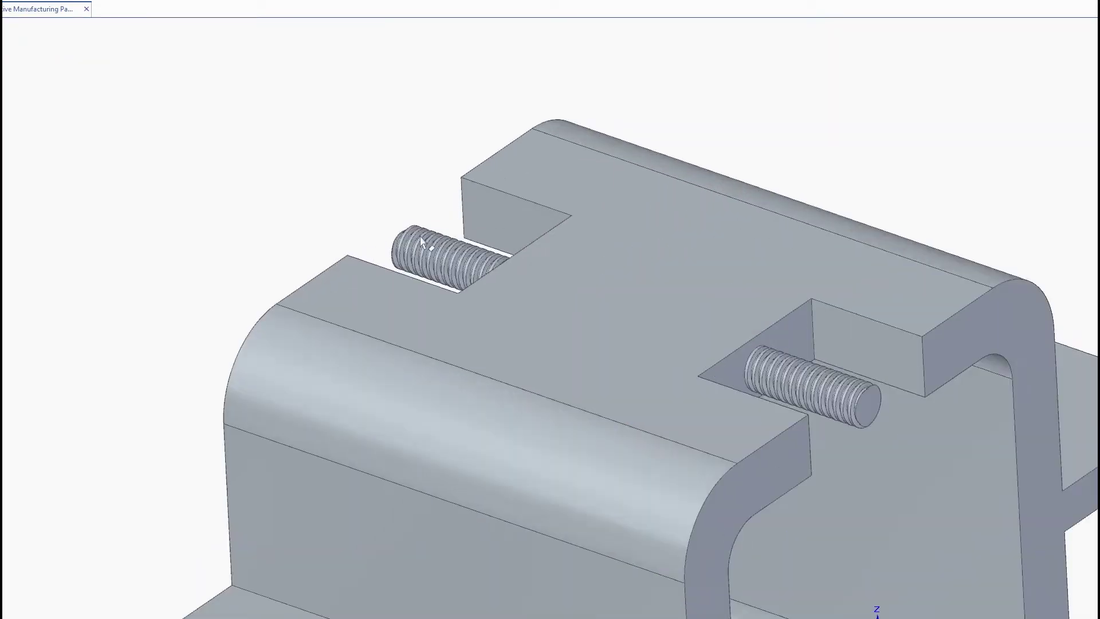
middle_drag(465, 211, 241, 312)
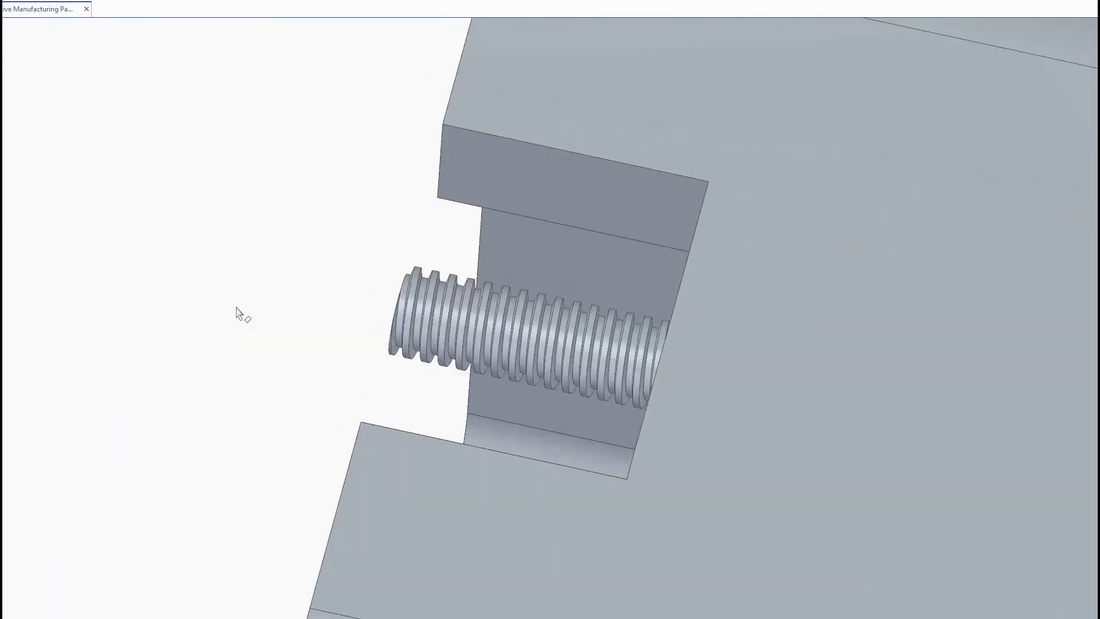
scroll(284, 354, down, 4)
scroll(746, 104, up, 6)
middle_drag(740, 145, 662, 188)
scroll(663, 188, down, 1)
scroll(659, 360, up, 5)
mouse_move(659, 358)
middle_down()
mouse_move(743, 324)
mouse_move(665, 349)
middle_up()
scroll(610, 223, down, 8)
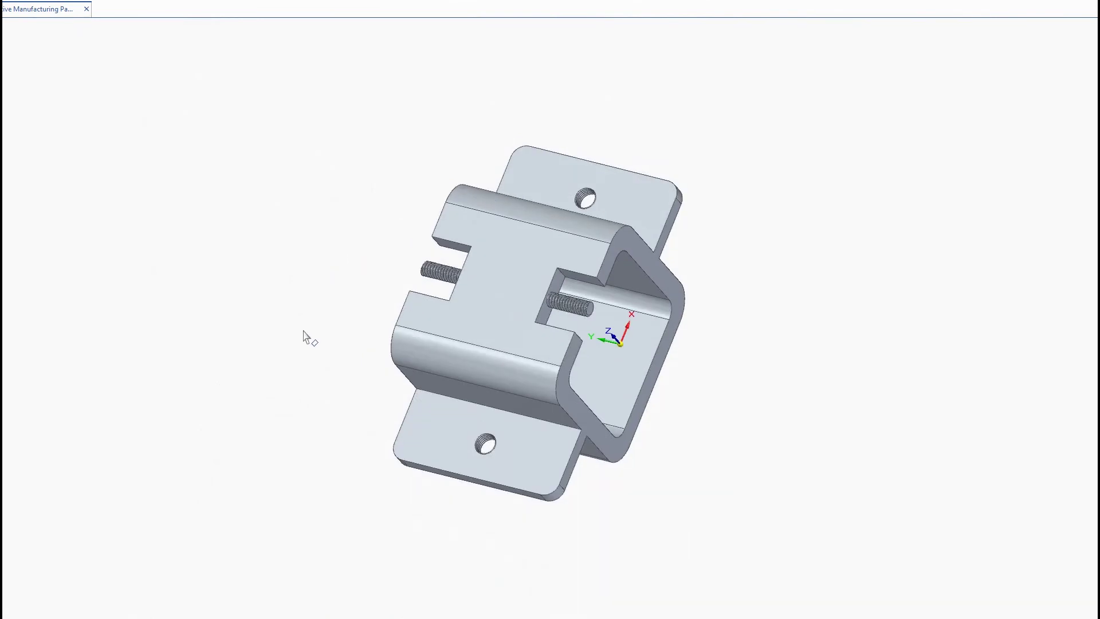
middle_drag(309, 336, 936, 304)
scroll(651, 406, down, 3)
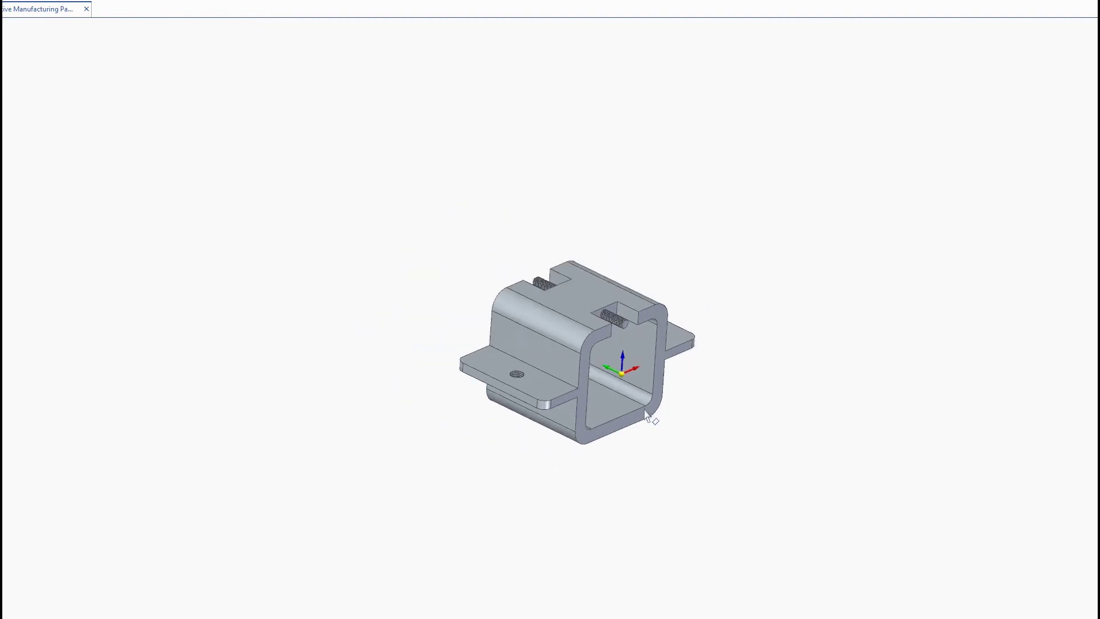
scroll(699, 399, up, 3)
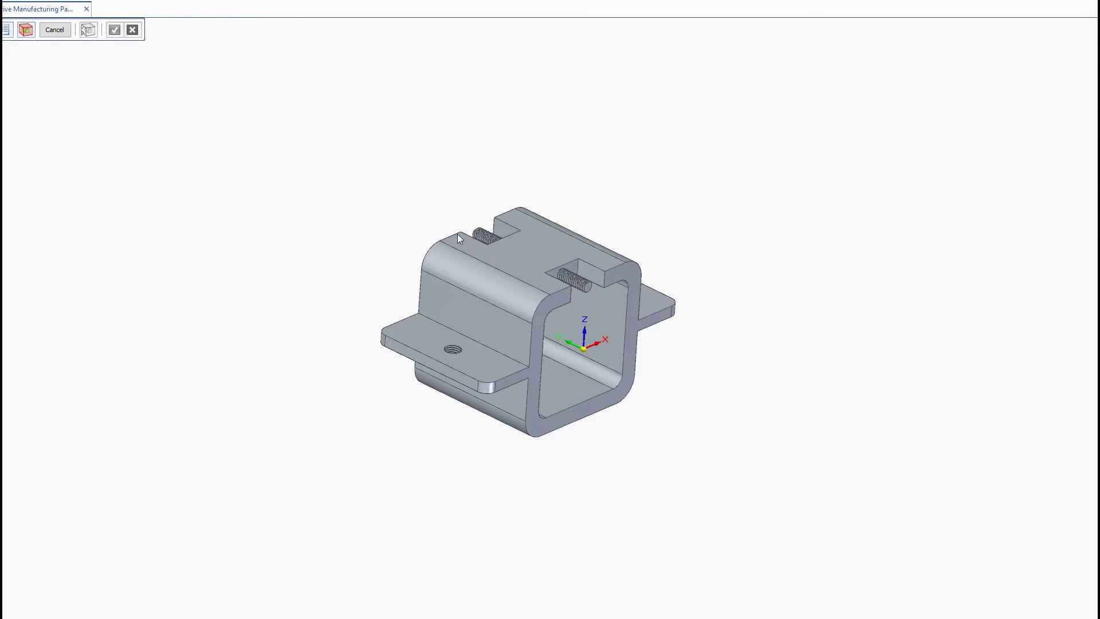
scroll(553, 307, down, 1)
scroll(549, 312, up, 1)
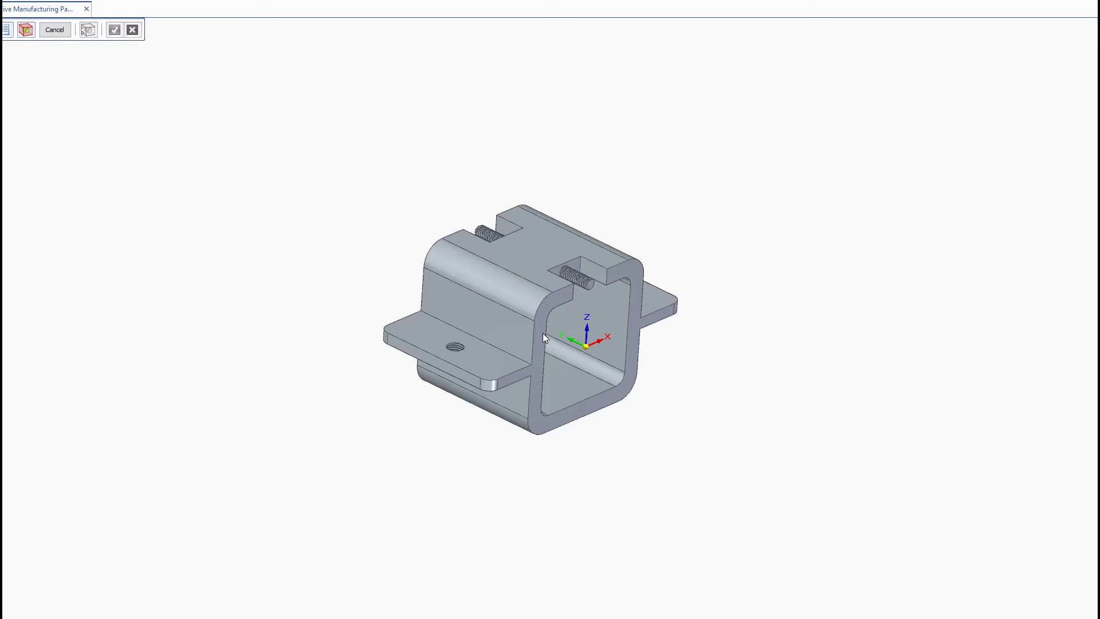
scroll(558, 338, down, 1)
scroll(556, 348, up, 1)
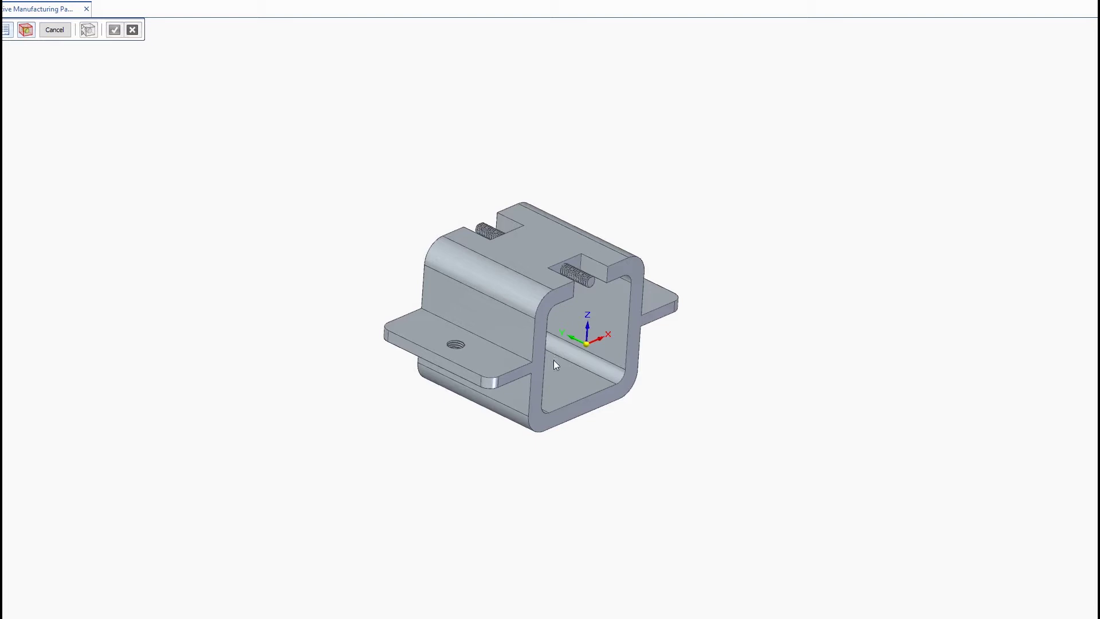
scroll(575, 379, up, 1)
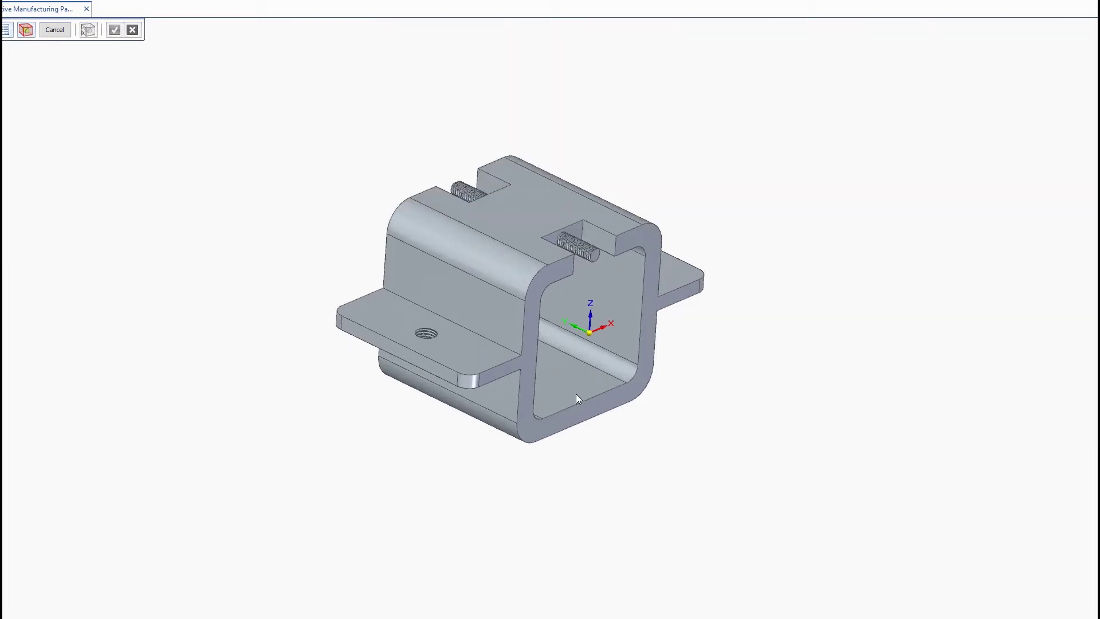
scroll(559, 364, down, 1)
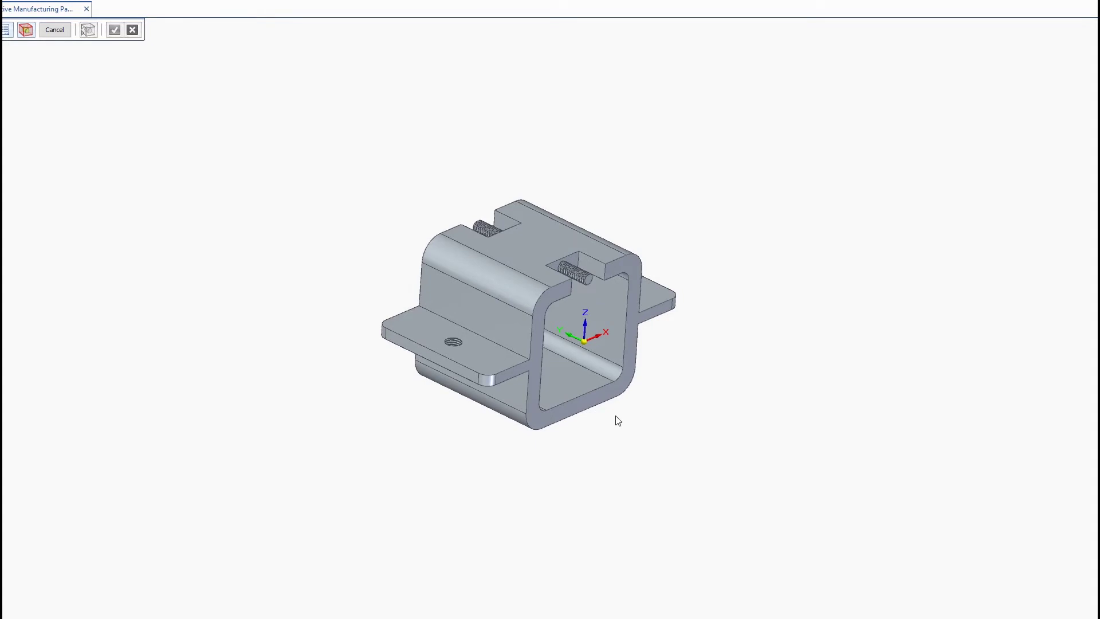
scroll(590, 440, down, 1)
scroll(590, 444, up, 1)
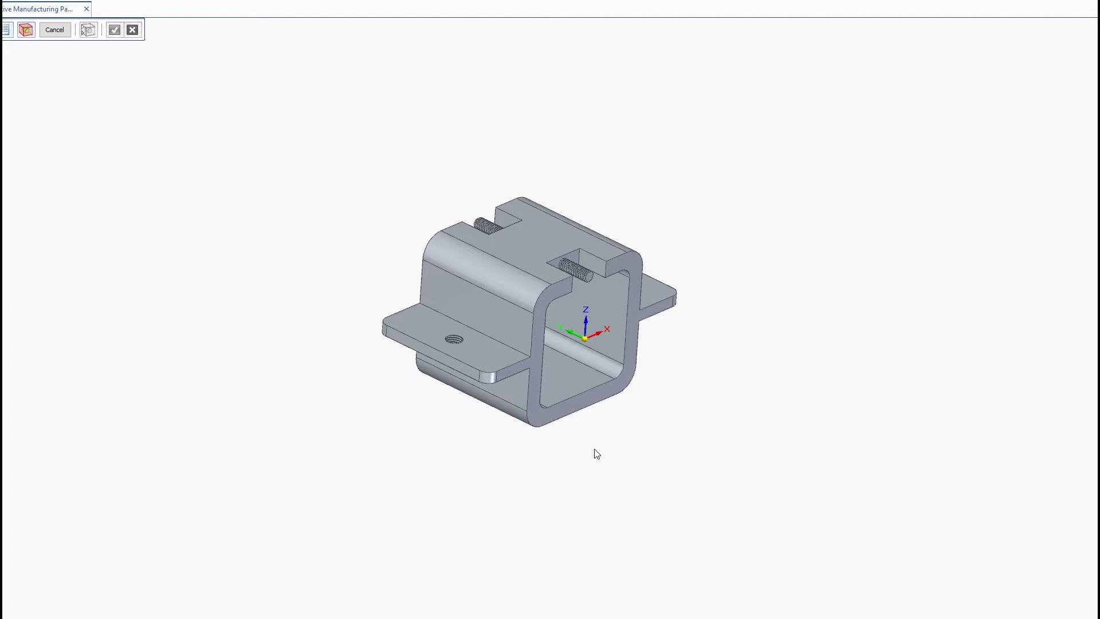
Check the bracket for internal voids with the Delete Voids command
middle_drag(601, 435, 545, 395)
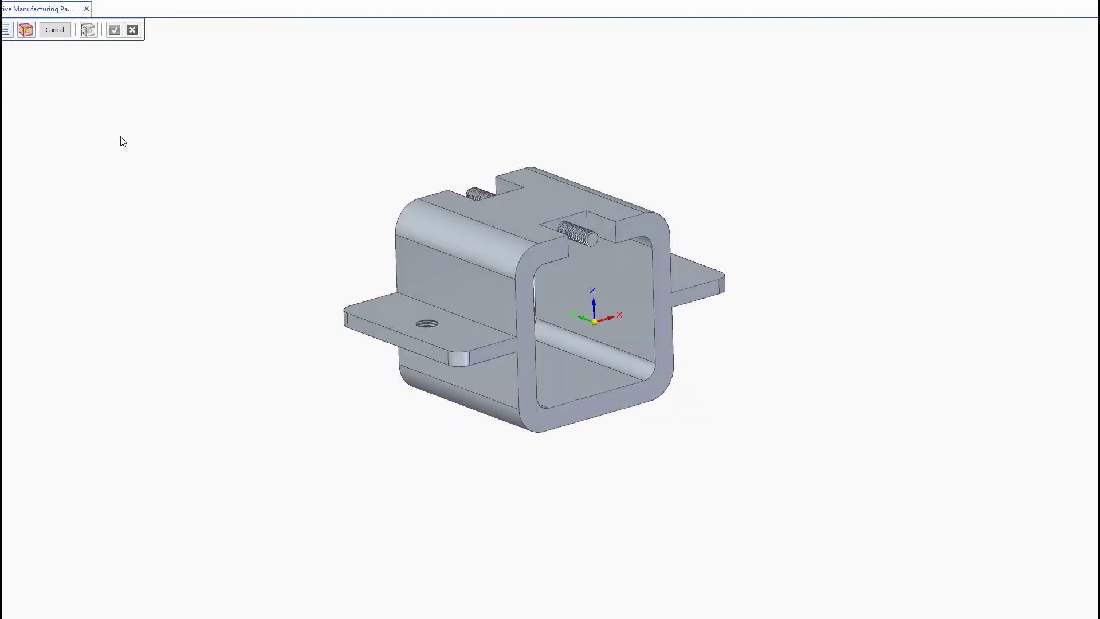
click(25, 30)
scroll(413, 437, down, 2)
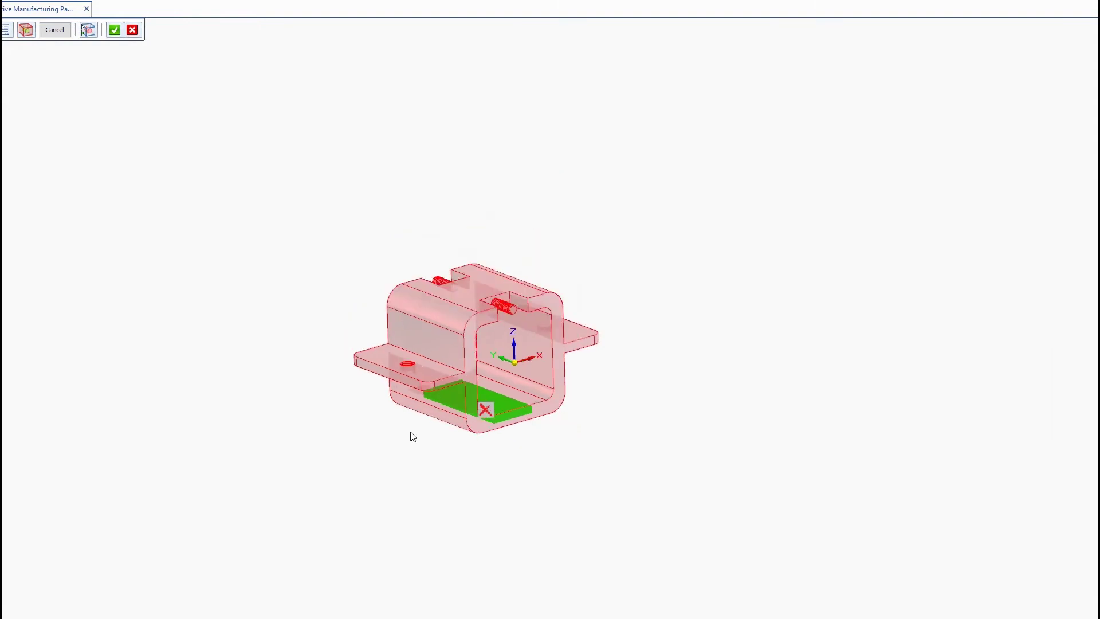
Show only the void inside the bracket's bottom wall, and restore the display of the full model
middle_drag(412, 437, 425, 410)
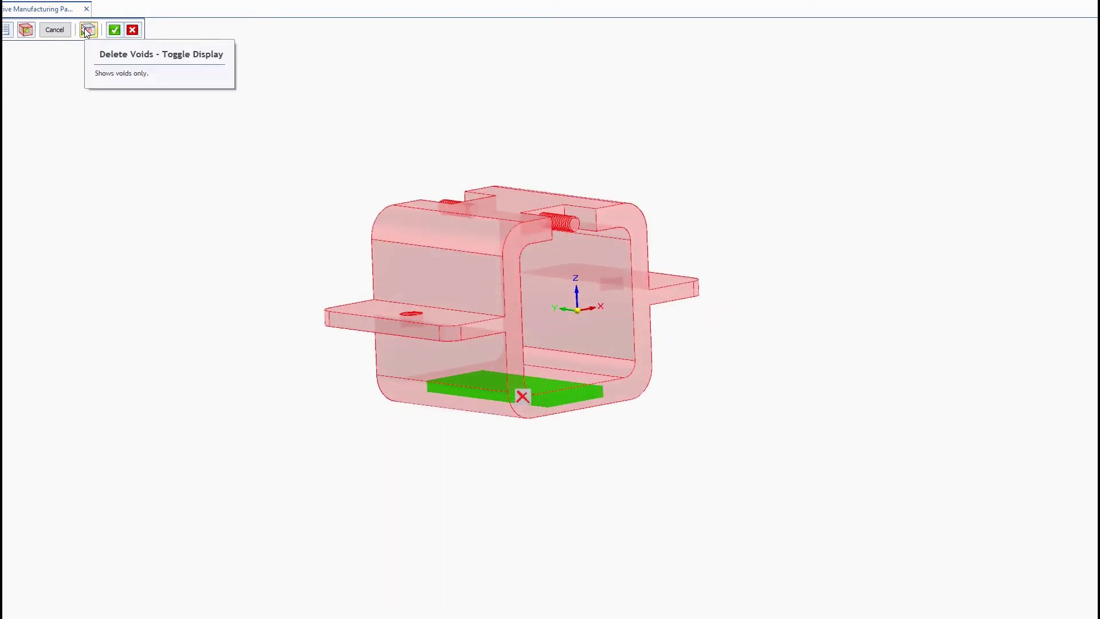
click(87, 30)
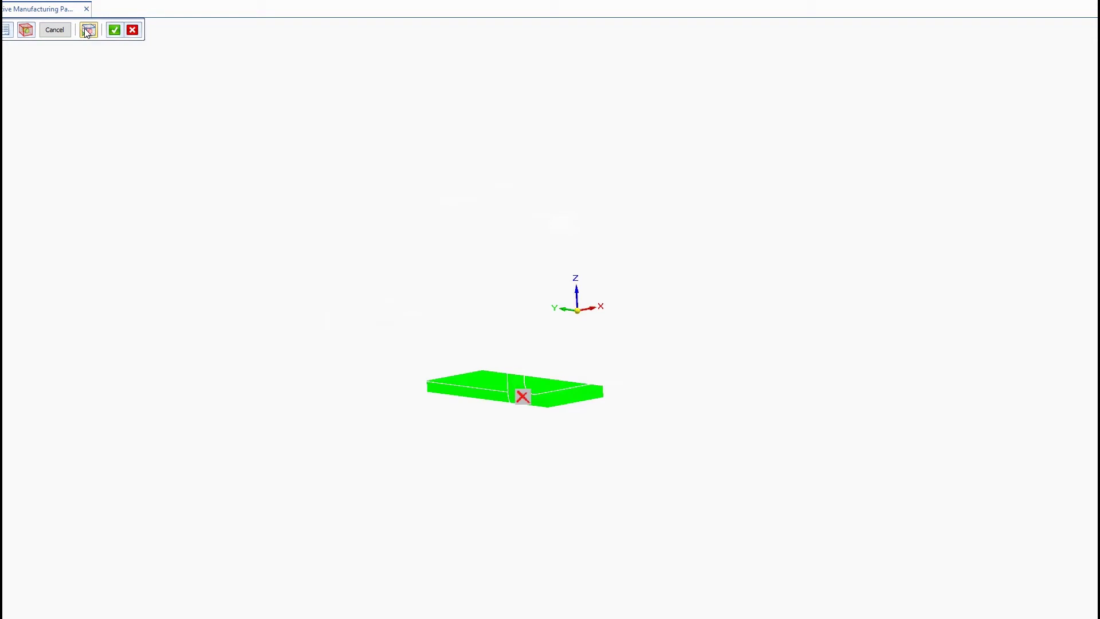
click(85, 30)
Delete the internal void in the bracket's bottom wall
scroll(365, 363, down, 2)
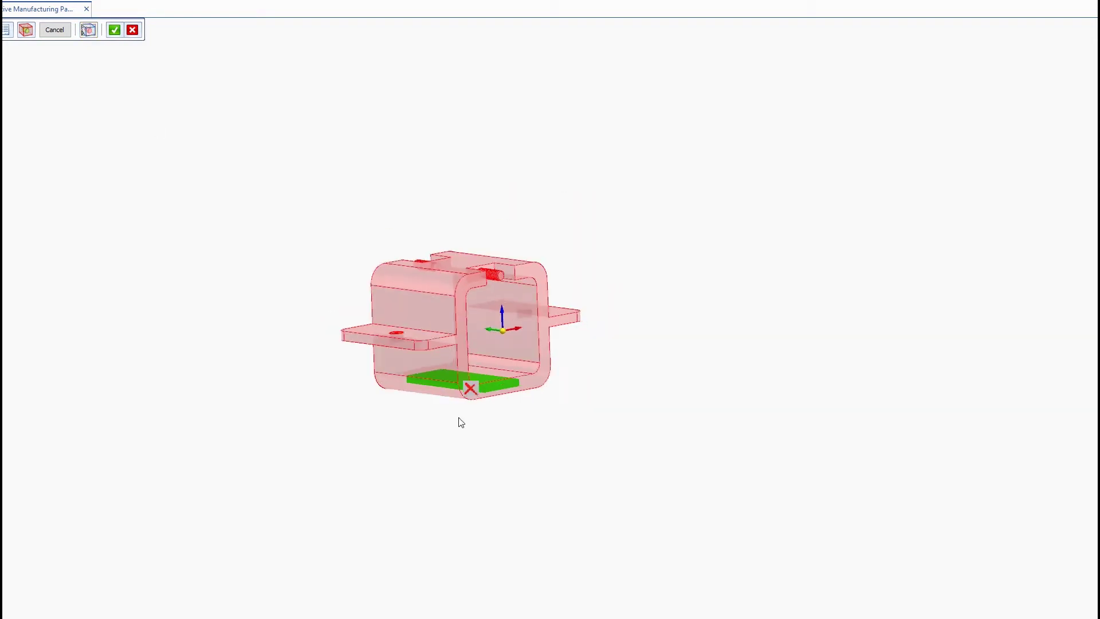
scroll(462, 419, up, 2)
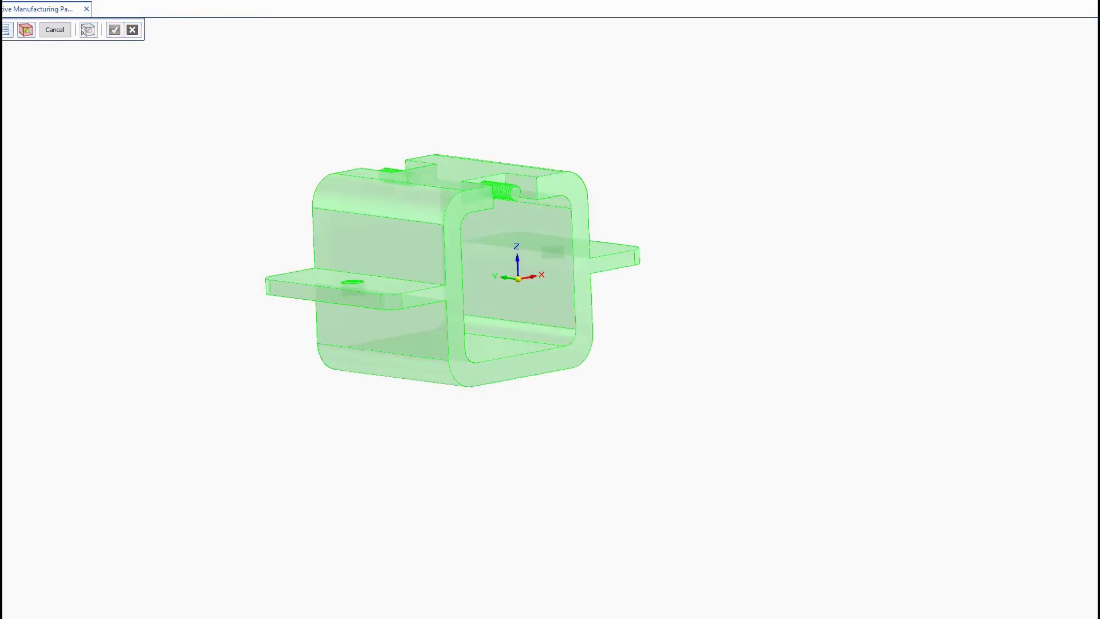
Close the Delete Voids command and return to the plain bracket model
click(55, 30)
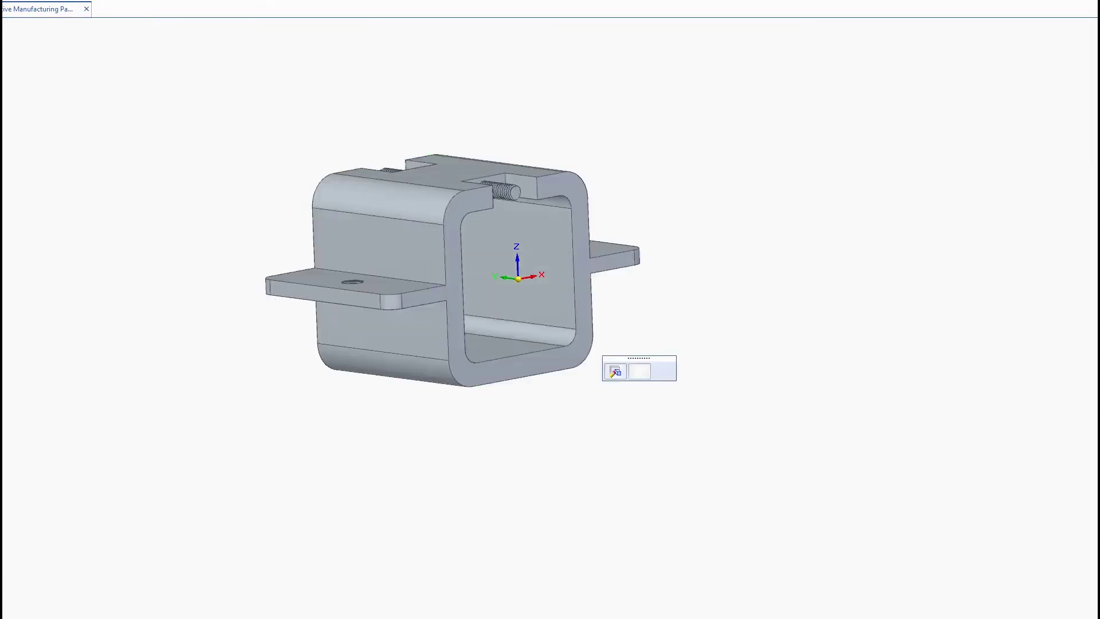
scroll(169, 326, down, 2)
scroll(175, 287, up, 1)
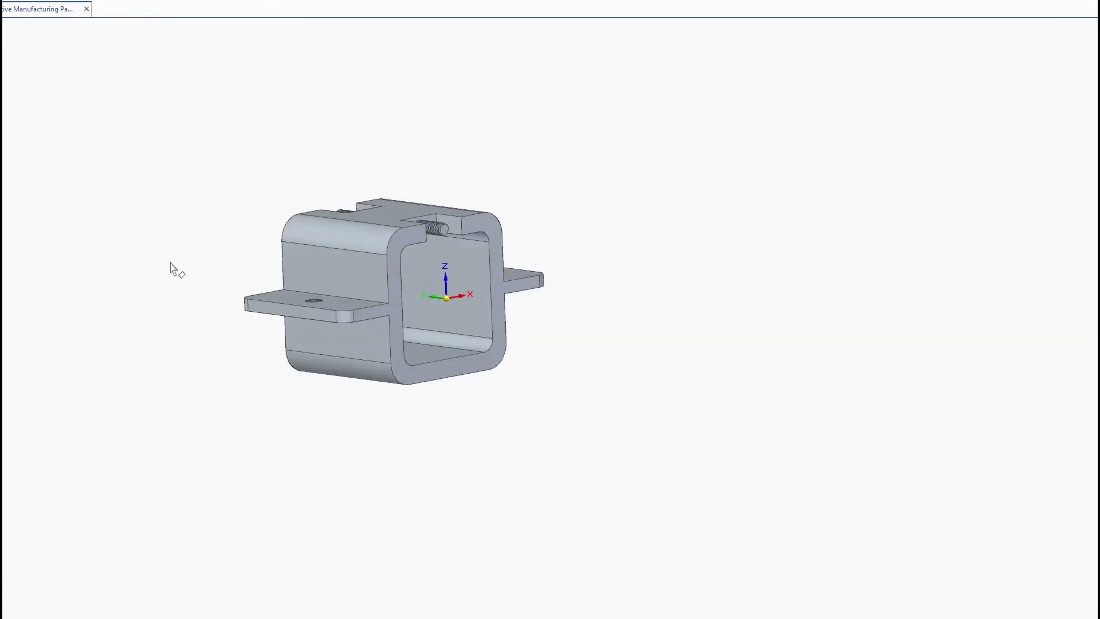
Start a minimum thickness check of the bracket with the limit set to 0.50 mm
click(84, 33)
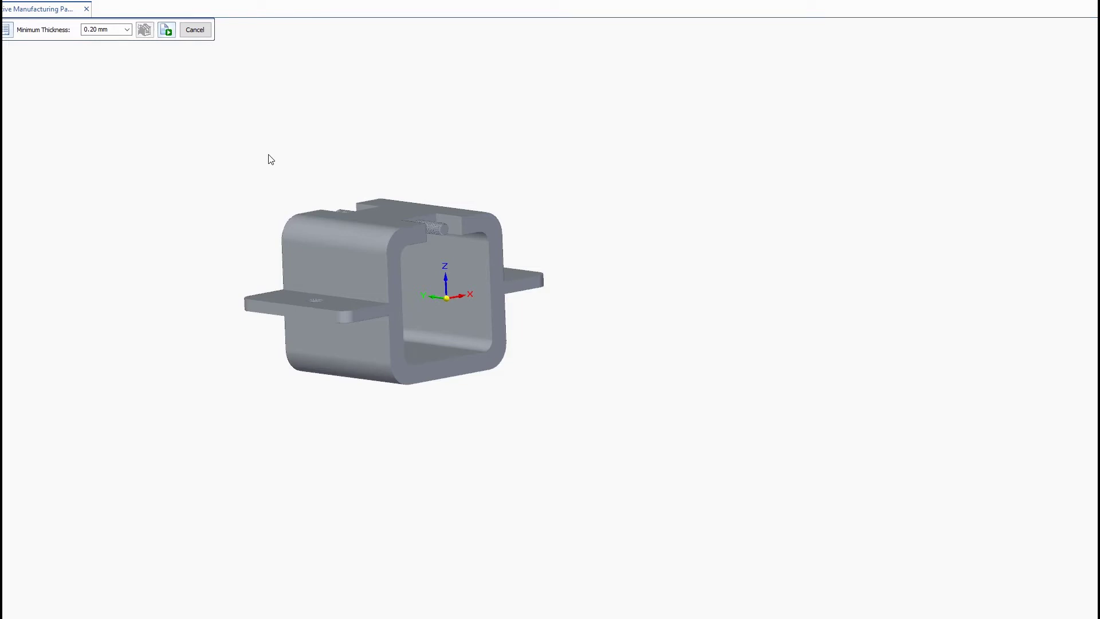
click(115, 31)
text(0.5)
key(Return)
Select Fine as the display resolution in the thickness check options, keeping the default colours
click(5, 30)
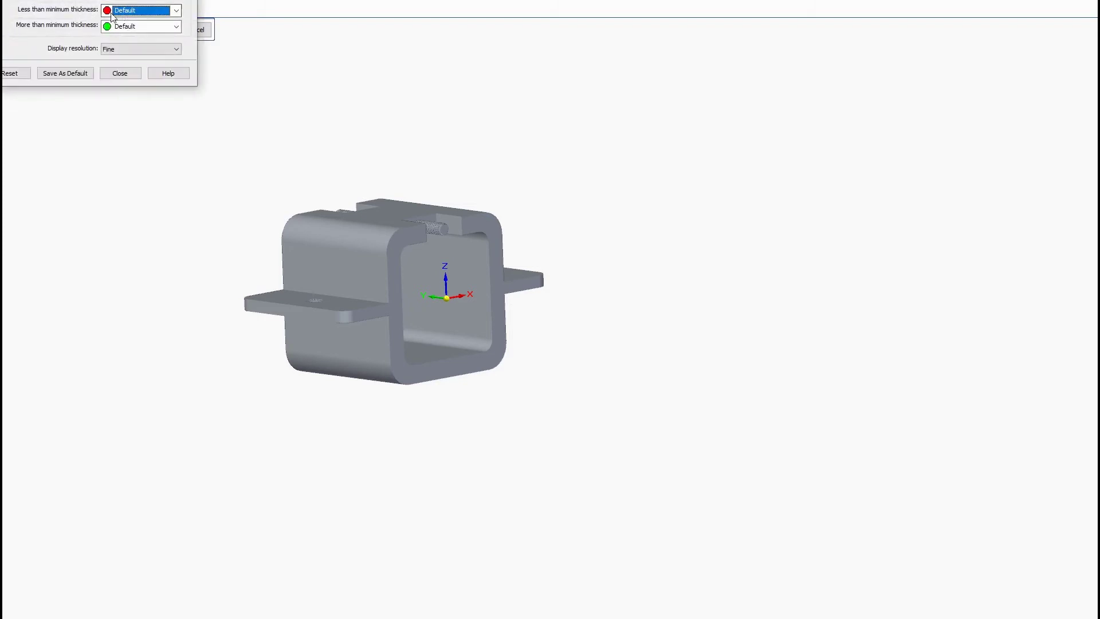
click(141, 50)
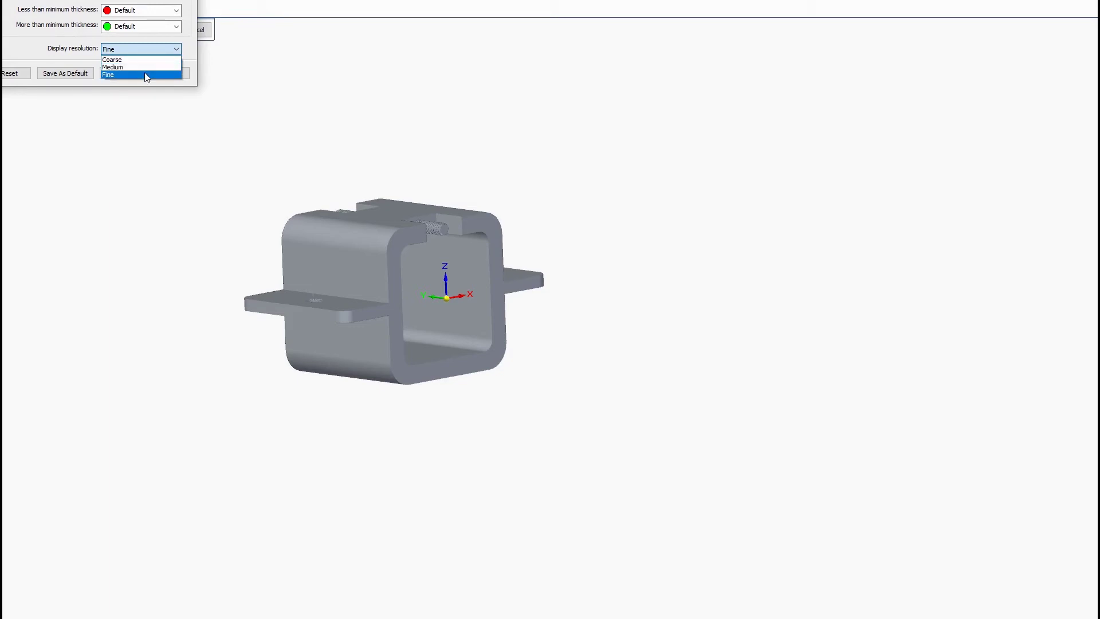
click(146, 75)
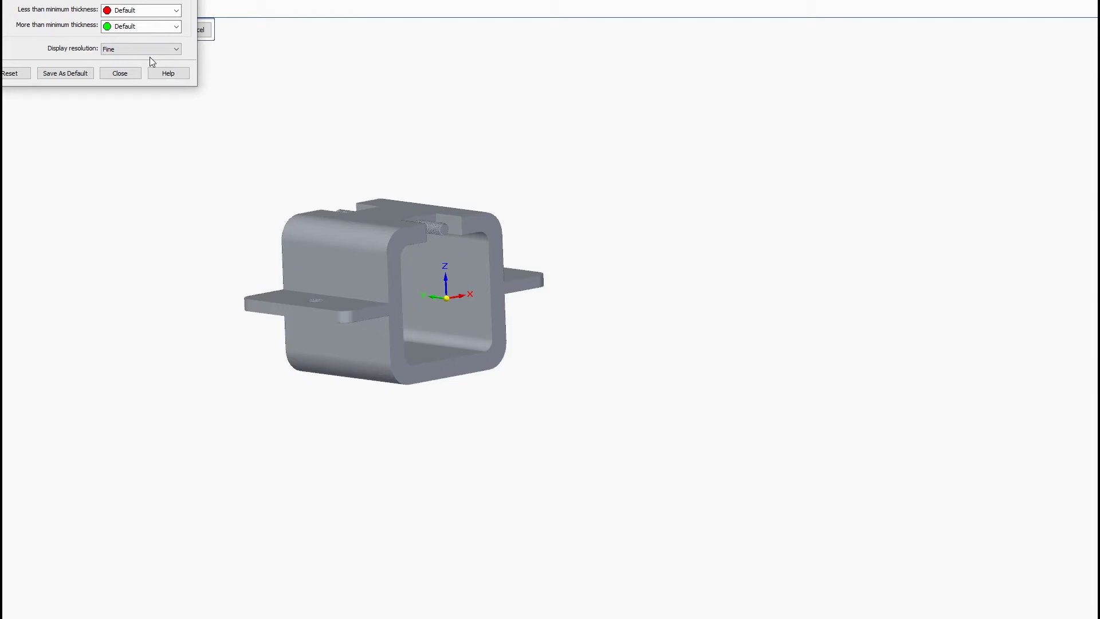
click(128, 77)
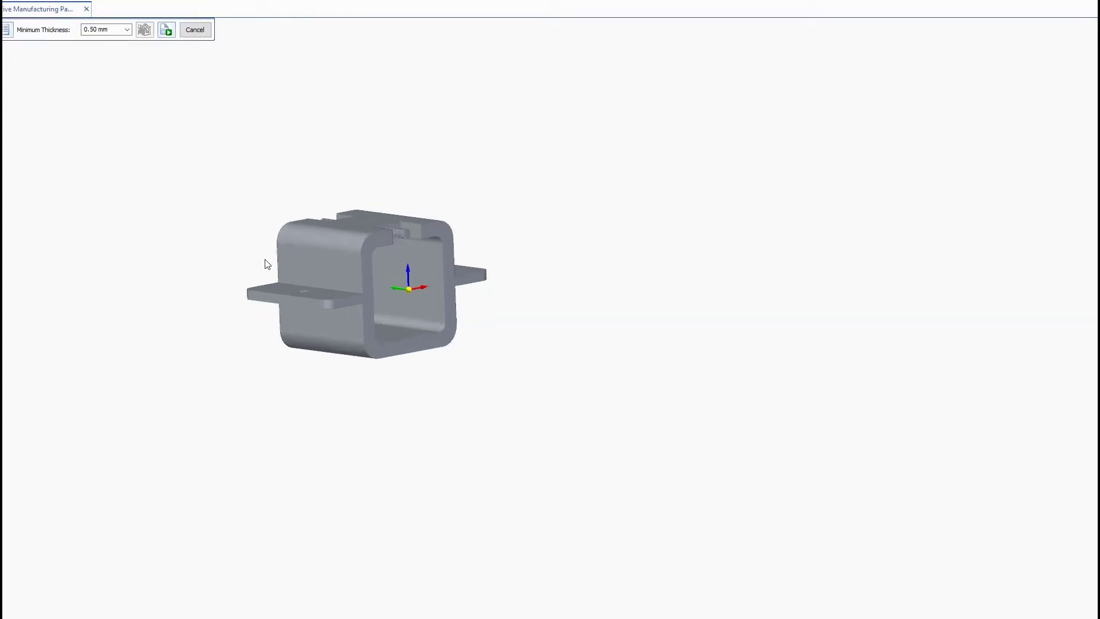
Run the minimum thickness check on the bracket
middle_drag(208, 179, 215, 208)
scroll(272, 212, up, 4)
scroll(272, 215, down, 5)
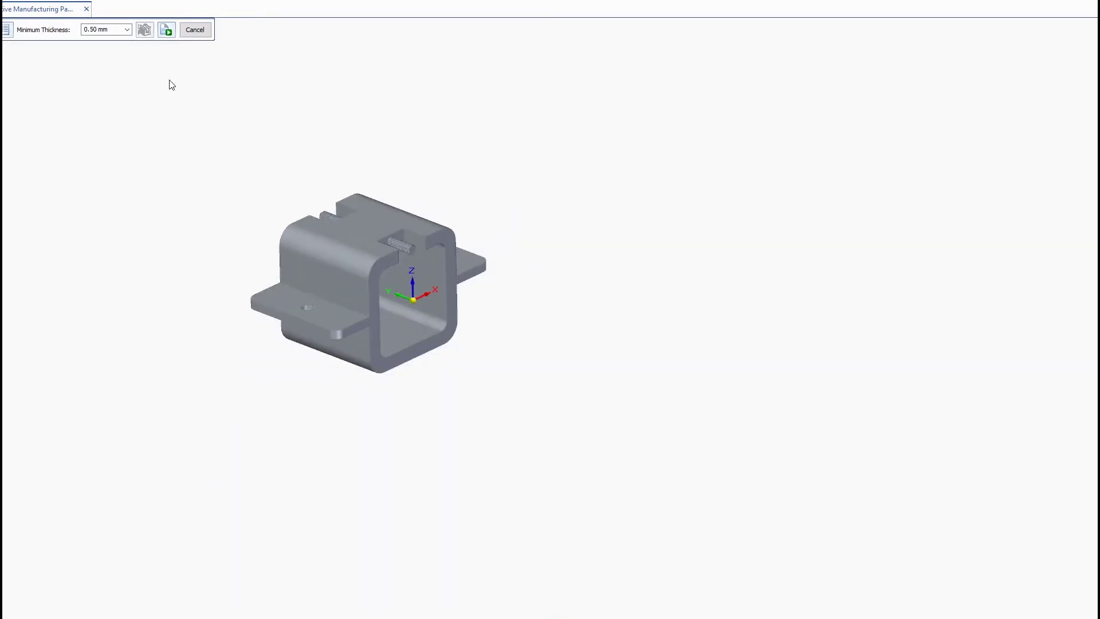
click(165, 30)
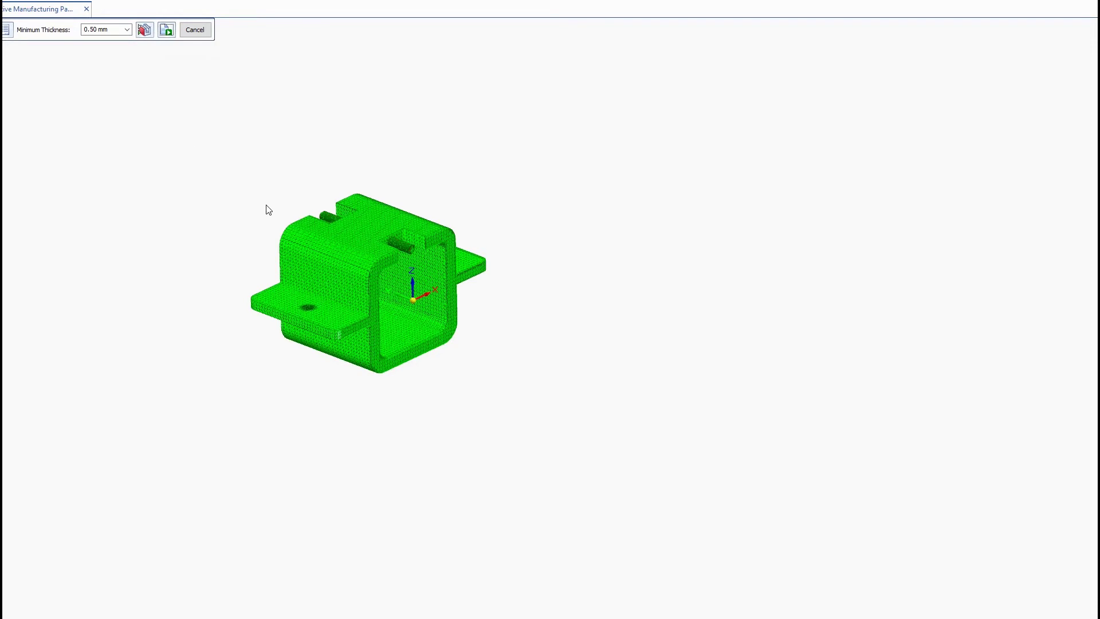
Examine the thin regions on the threaded studs up close and isolate the areas below the minimum thickness
scroll(309, 275, up, 3)
middle_drag(229, 222, 244, 282)
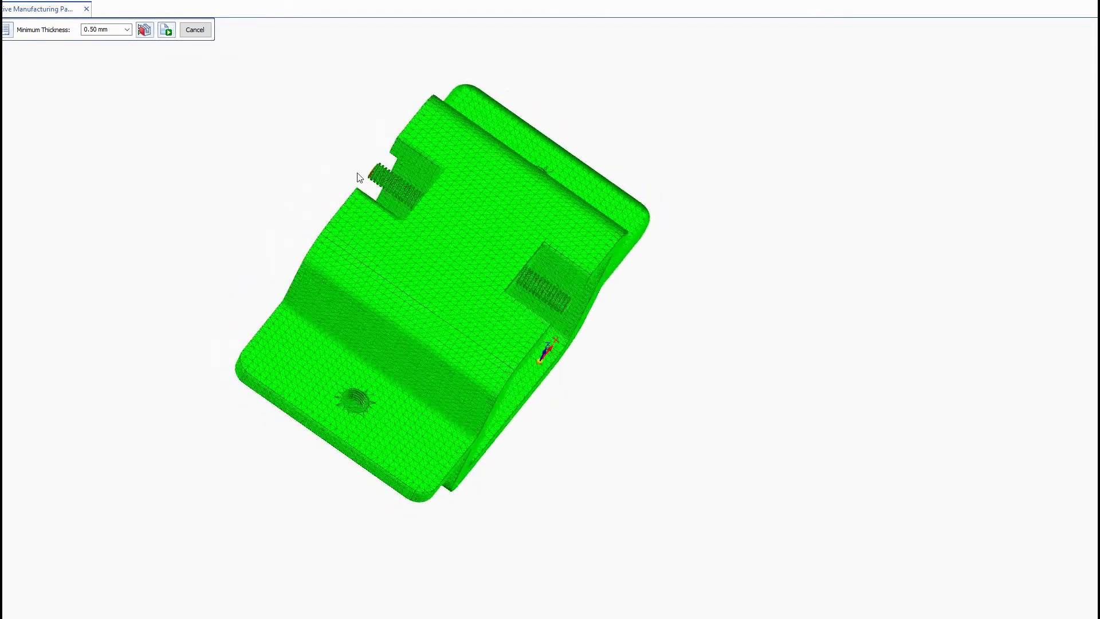
scroll(366, 175, up, 6)
scroll(346, 160, up, 3)
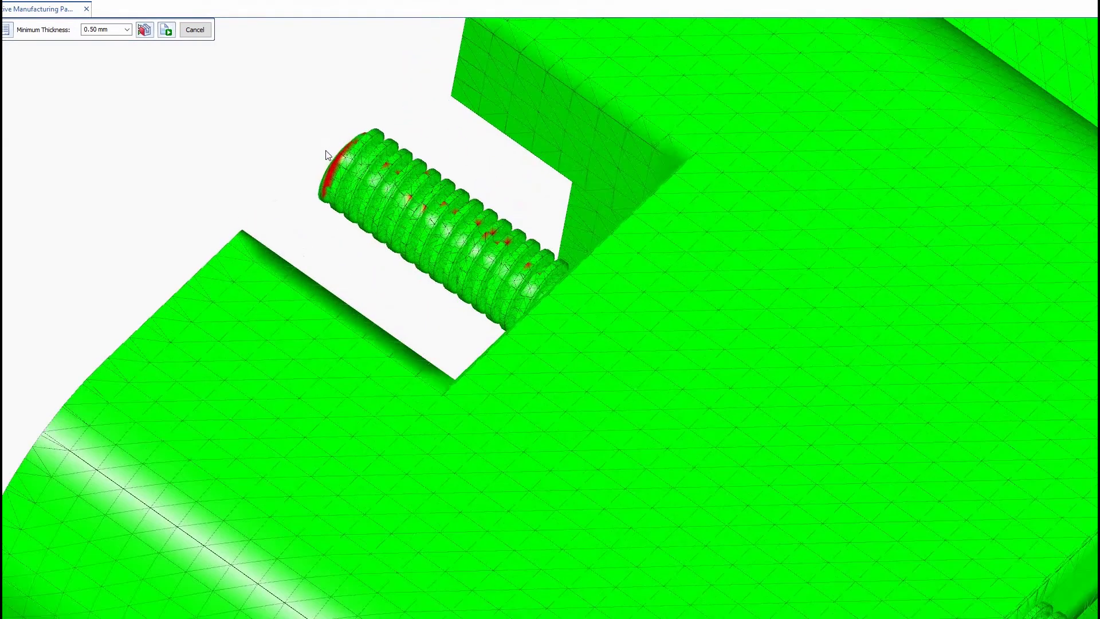
scroll(448, 217, up, 3)
scroll(448, 217, down, 10)
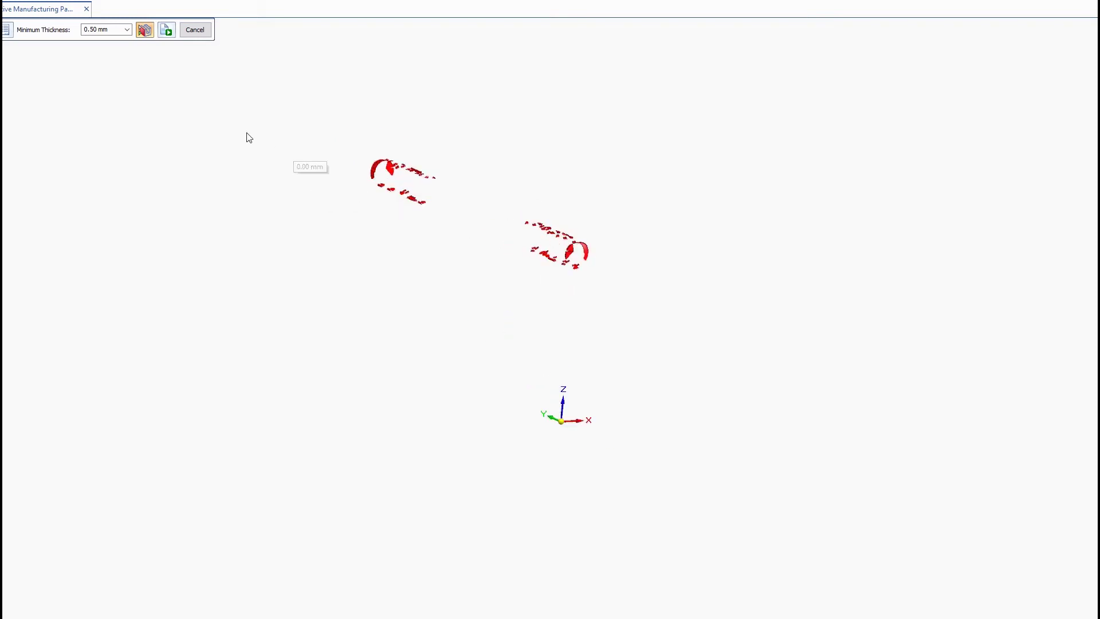
Restore the full thickness display of the bracket, look it over and close the thickness check
click(145, 31)
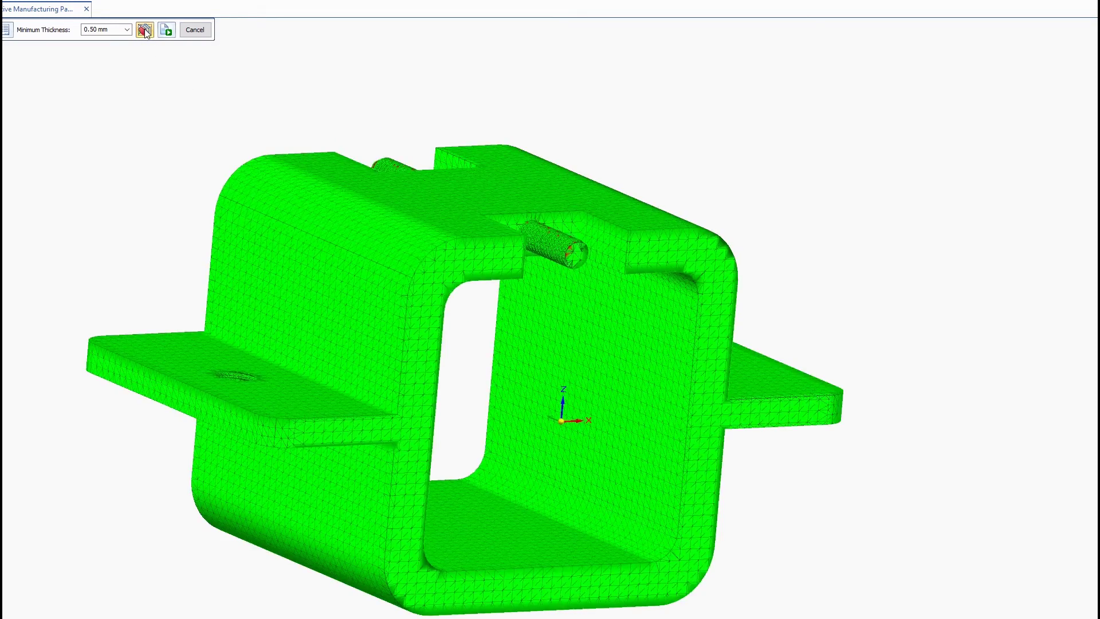
scroll(368, 134, up, 3)
middle_drag(368, 134, 408, 123)
scroll(408, 123, down, 5)
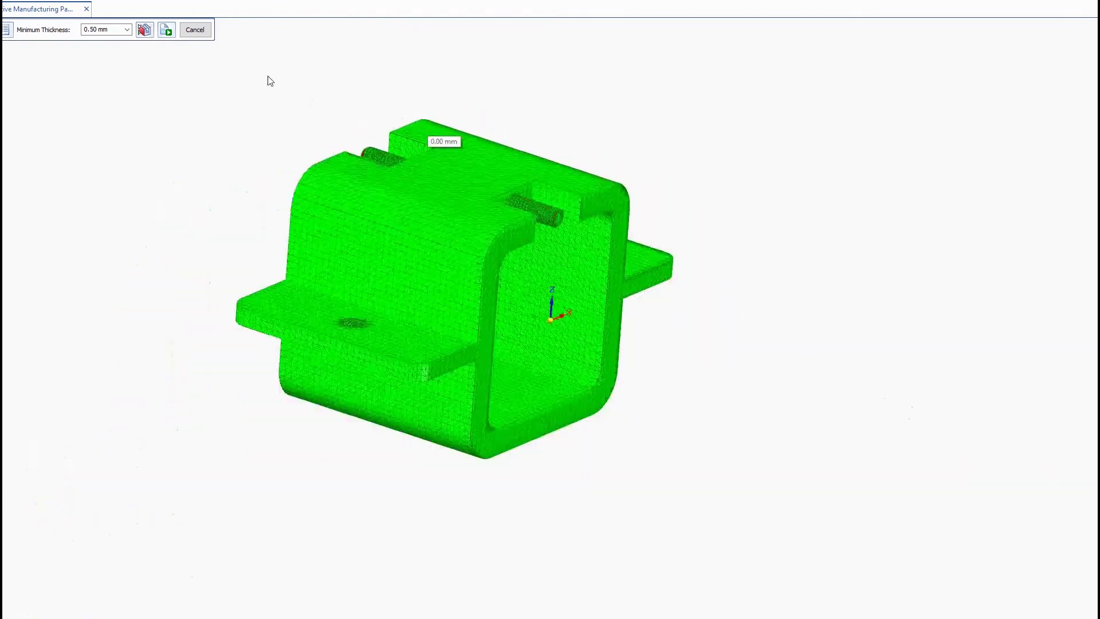
click(196, 33)
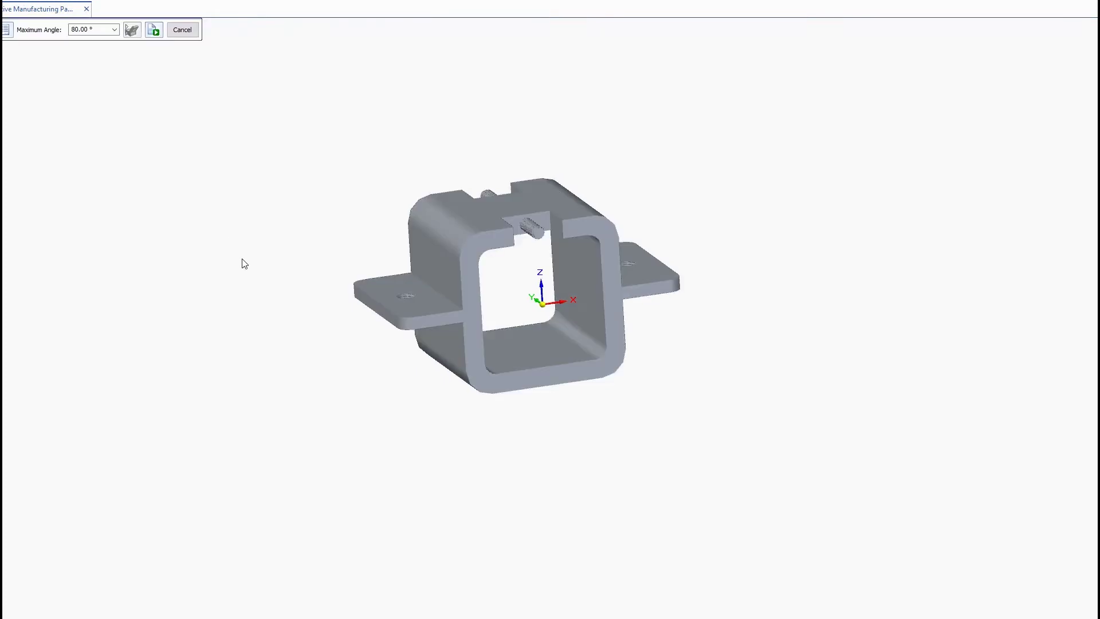
scroll(451, 419, up, 2)
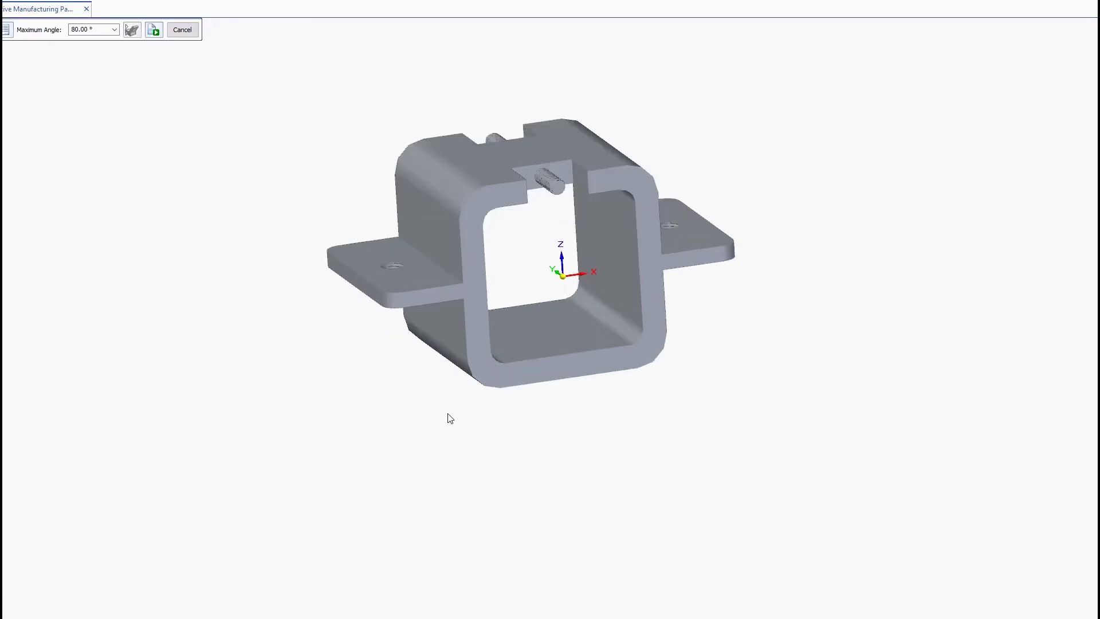
scroll(442, 405, down, 1)
scroll(331, 326, up, 1)
scroll(378, 401, down, 2)
scroll(367, 339, up, 1)
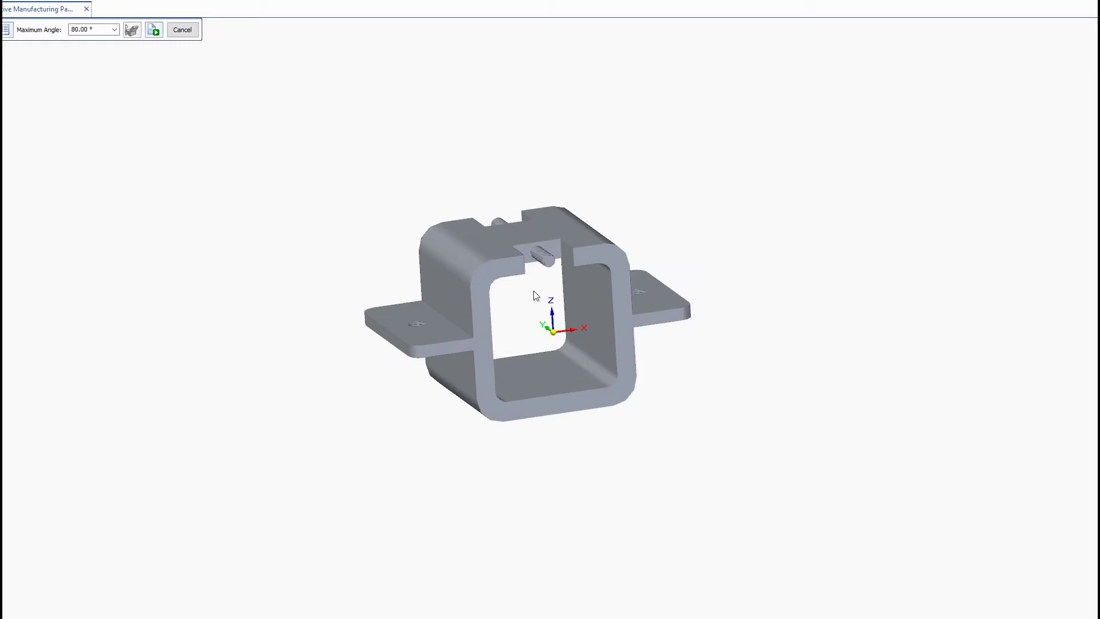
middle_drag(791, 430, 762, 417)
click(182, 30)
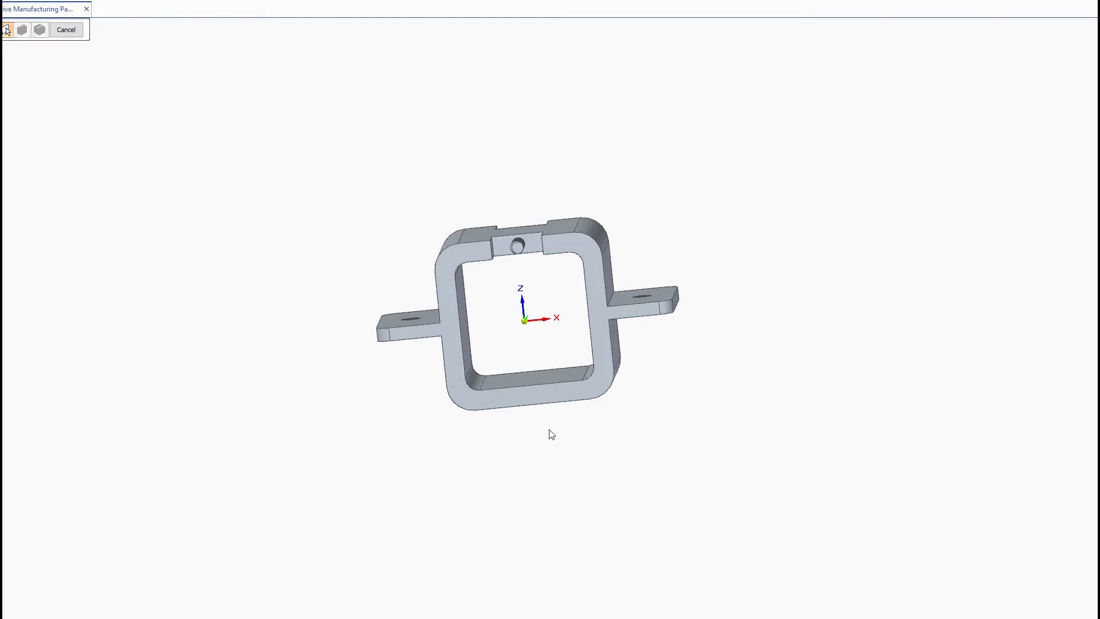
Select the flat face at the bottom of the bracket, and run an overhang check with a maximum angle of 50°
middle_drag(552, 430, 560, 401)
click(555, 397)
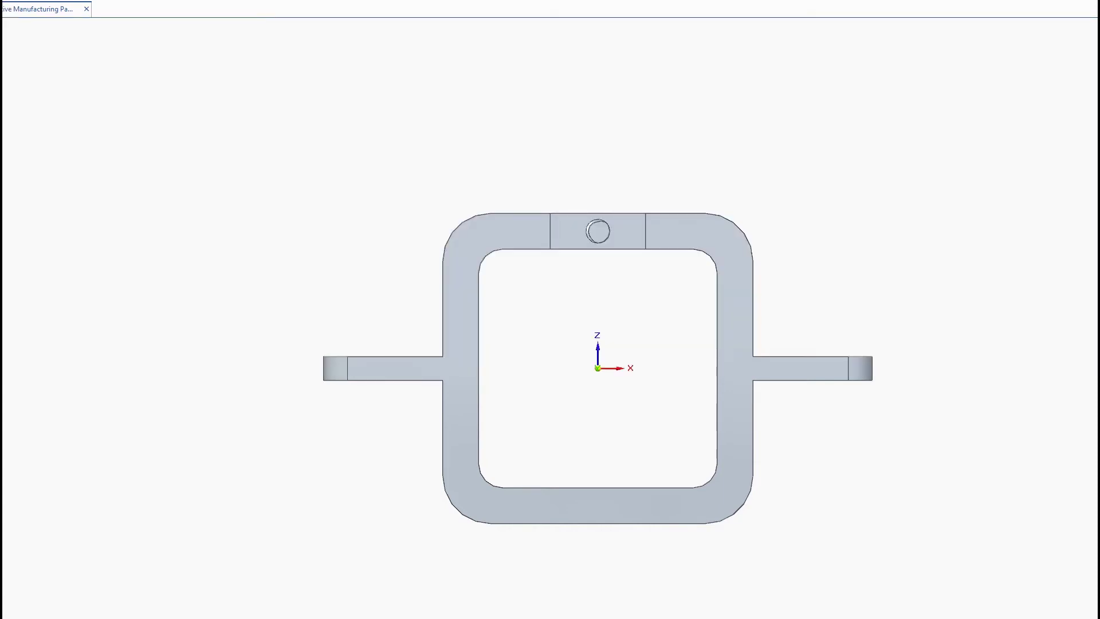
click(64, 1)
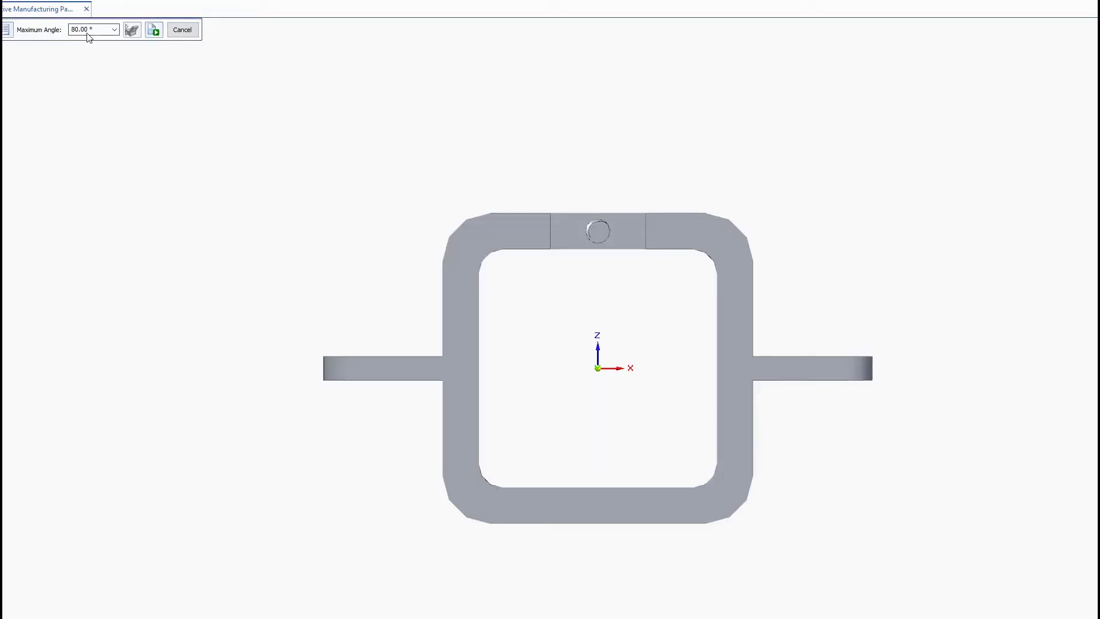
click(94, 37)
text(50)
key(Return)
click(153, 29)
Examine the overhanging faces on the bracket's underside, flanges and inner top wall
scroll(487, 315, down, 2)
middle_drag(487, 315, 504, 296)
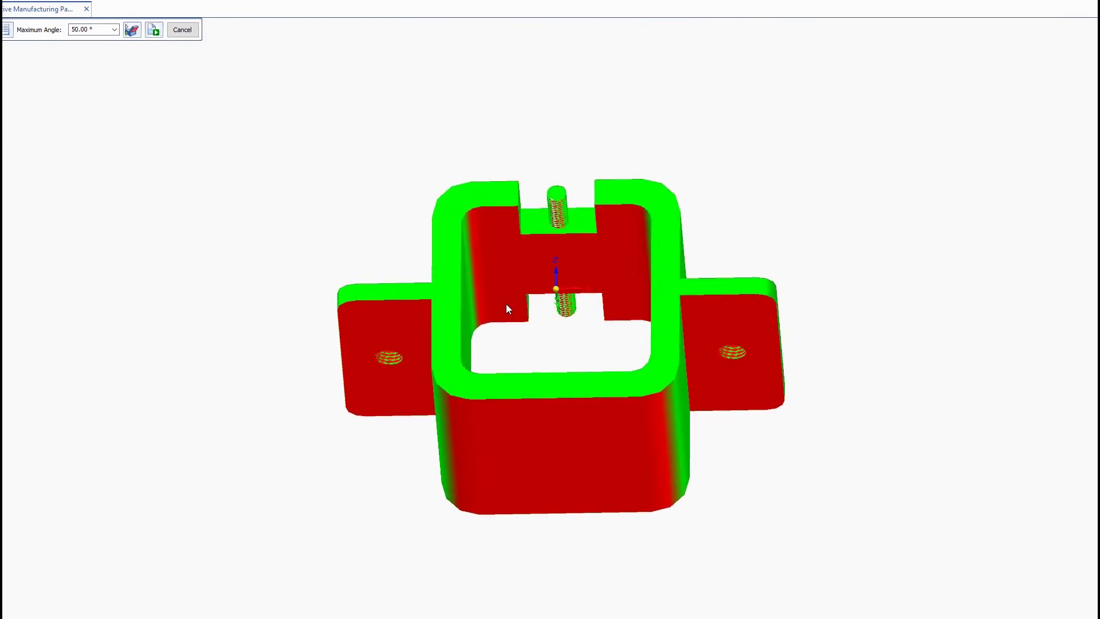
scroll(506, 310, down, 2)
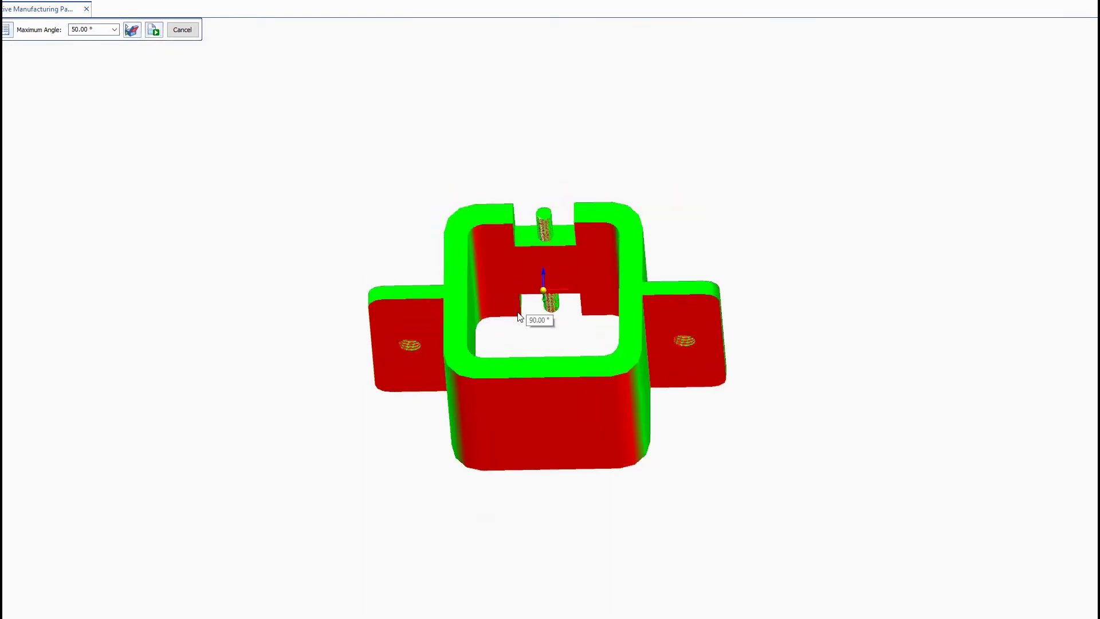
scroll(520, 316, up, 2)
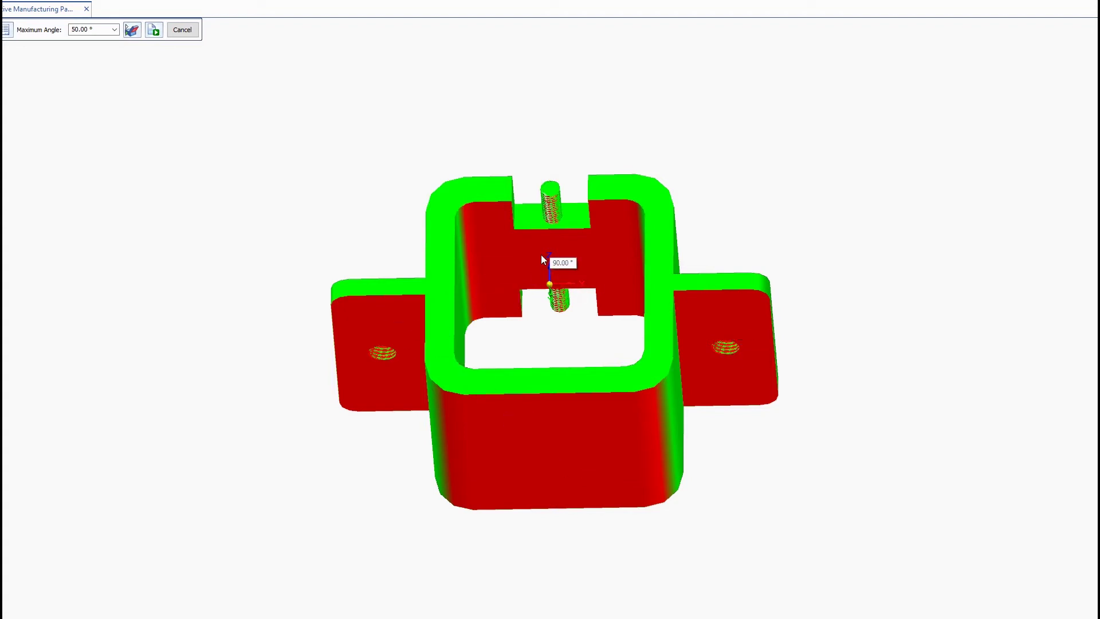
Show only the bracket's overhang regions and view them from an angle
click(131, 33)
middle_drag(307, 155, 347, 265)
scroll(401, 289, up, 2)
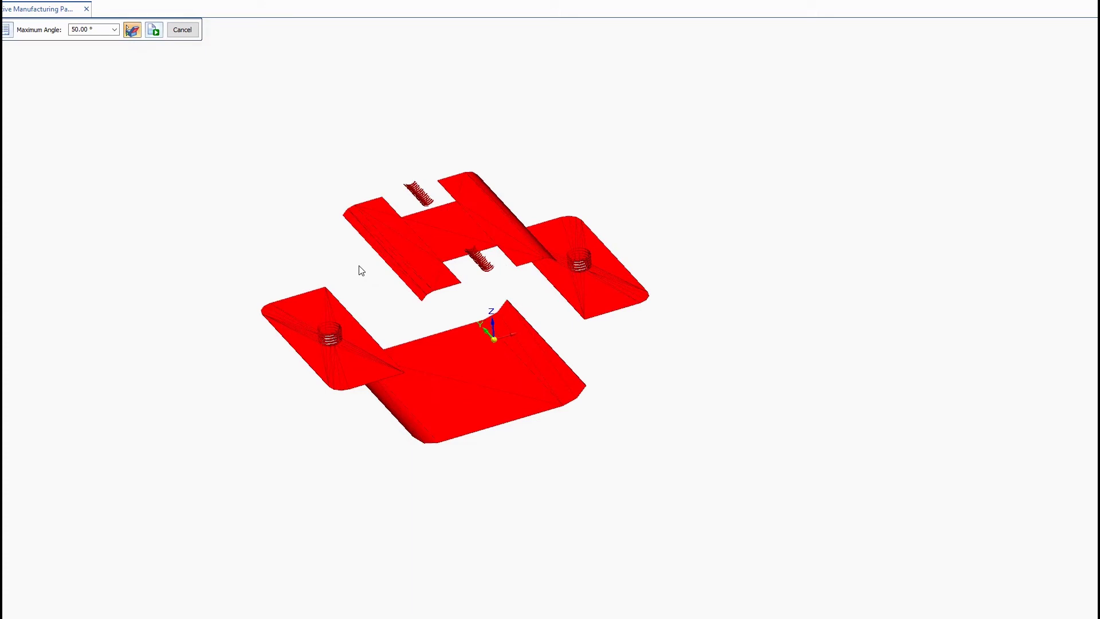
mouse_move(362, 270)
middle_down()
mouse_move(339, 228)
mouse_move(353, 254)
middle_up()
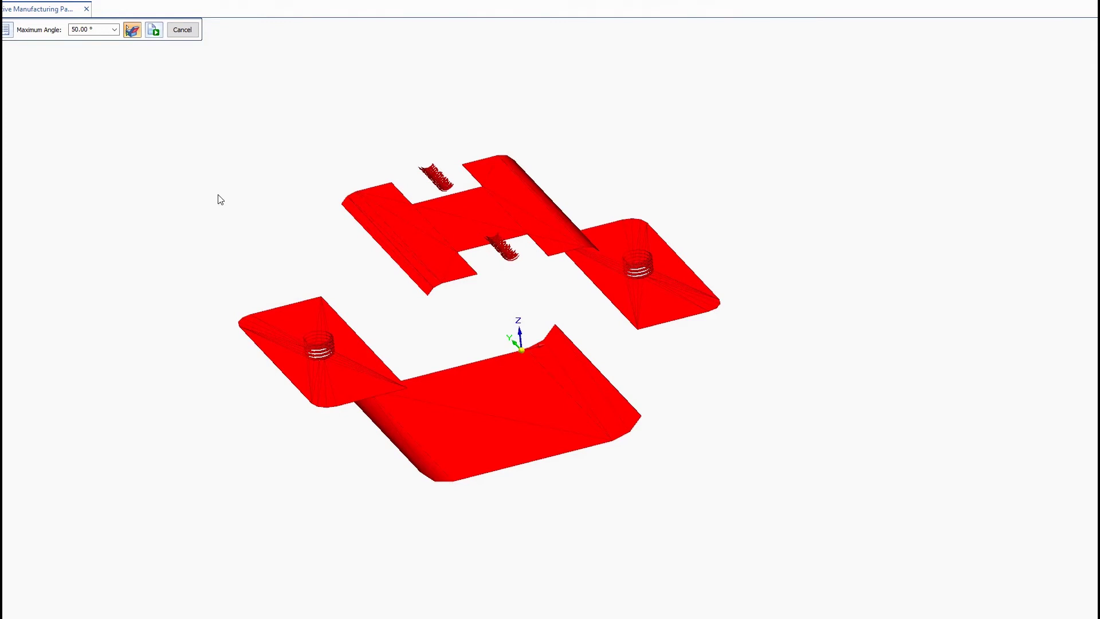
Set the maximum overhang angle to 75°, view the updated overhang regions and close the check
click(97, 33)
text(75)
key(Return)
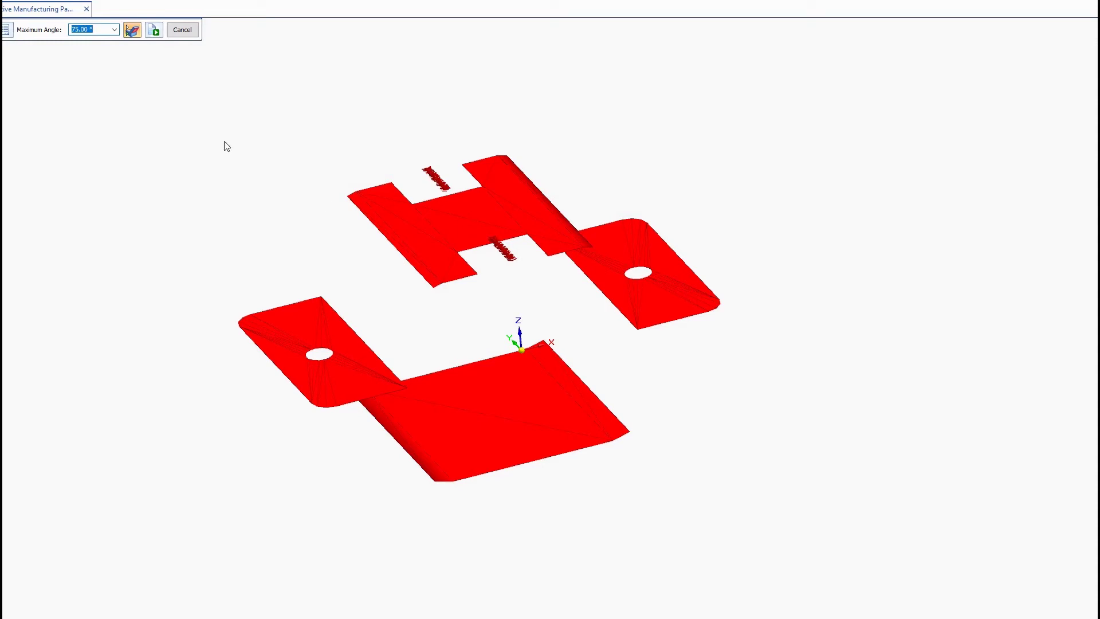
middle_drag(218, 142, 410, 331)
scroll(411, 332, down, 2)
click(181, 31)
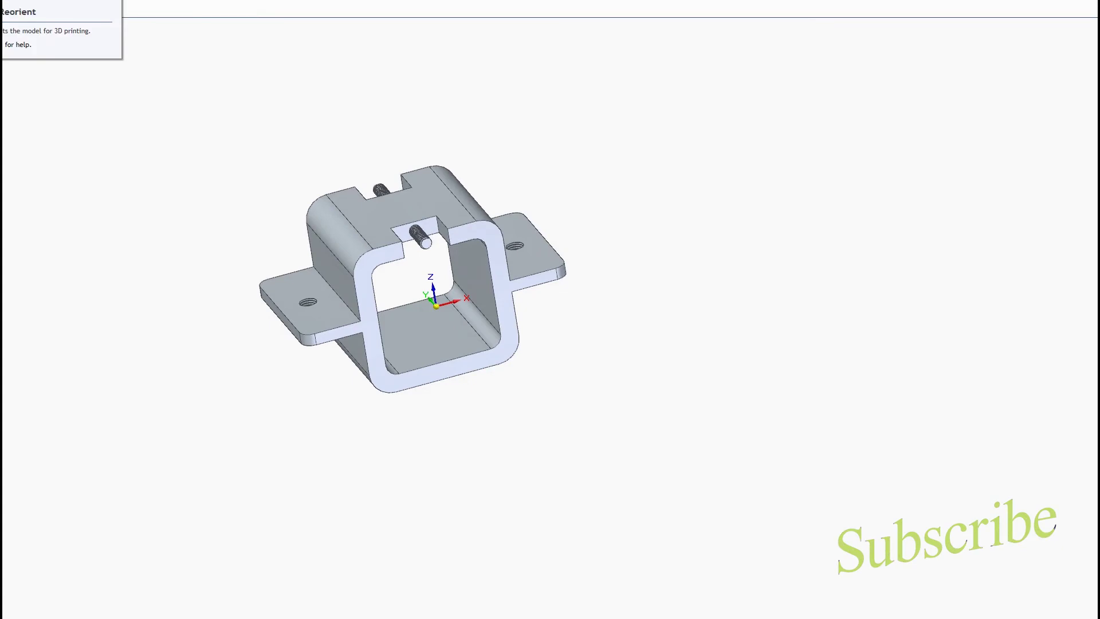
Start the Reorient command and examine the bracket inside the printer's build volume from the front and at an angle
click(1, 8)
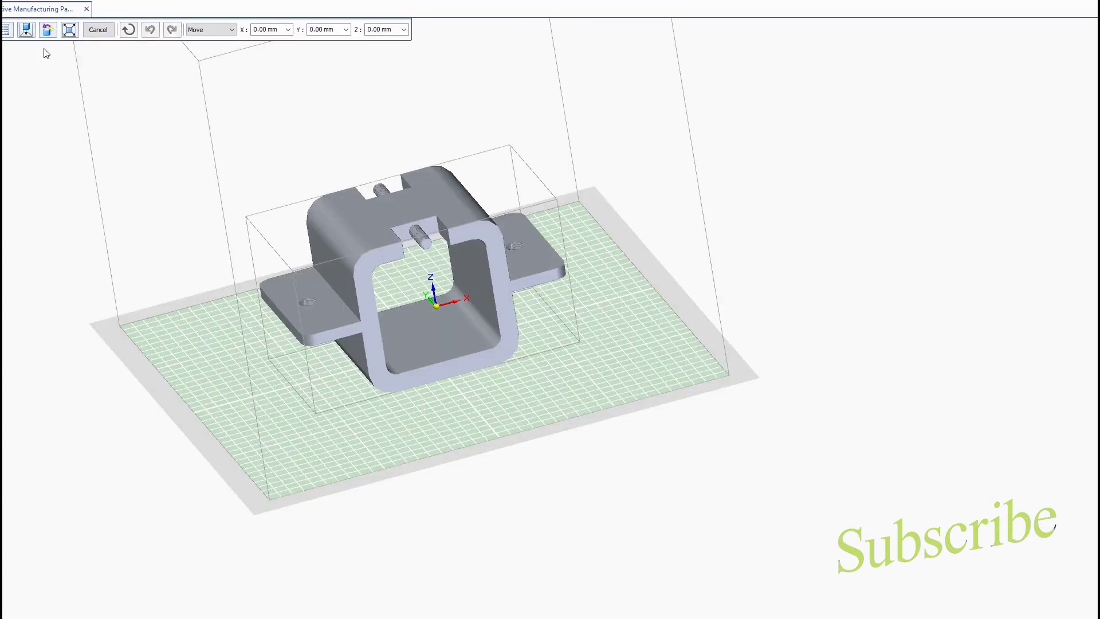
scroll(579, 418, down, 5)
scroll(584, 381, up, 4)
scroll(609, 390, down, 3)
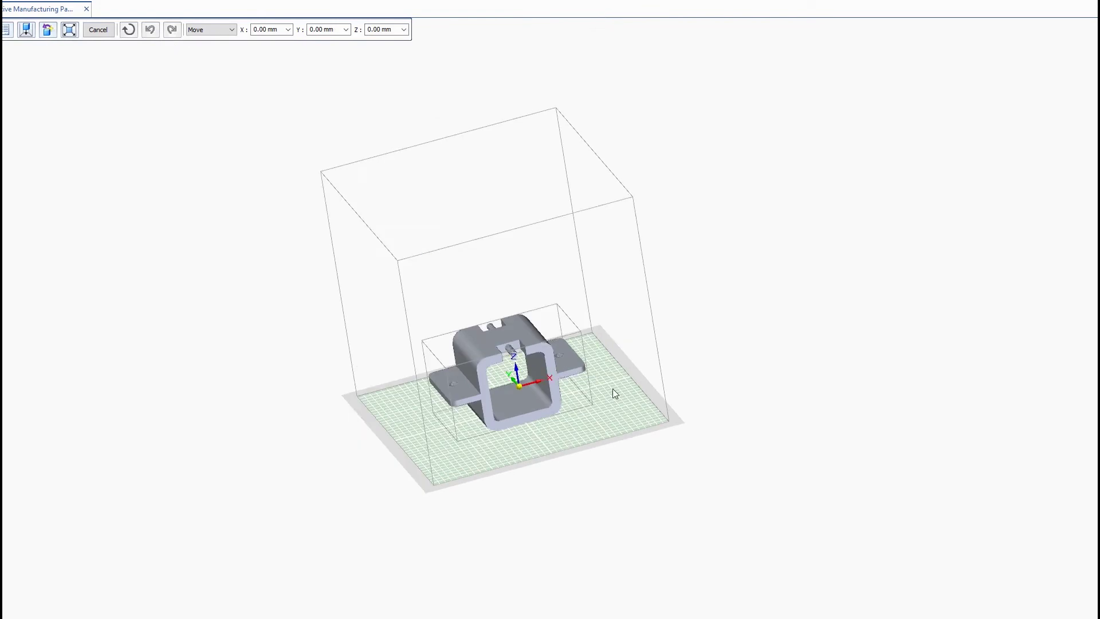
scroll(516, 310, up, 2)
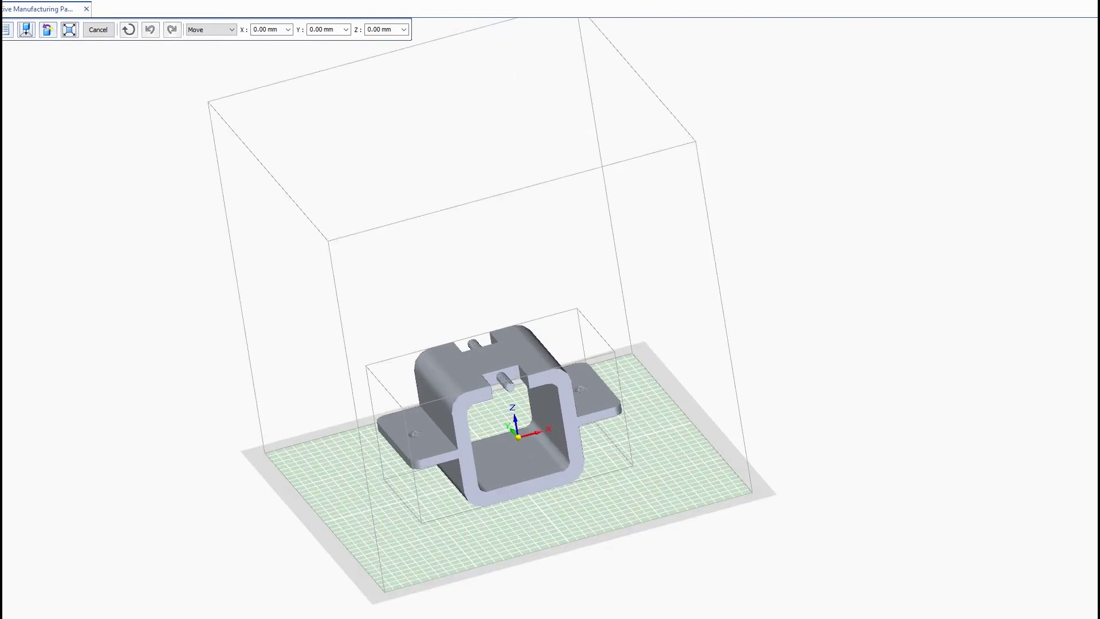
key(ctrl+f)
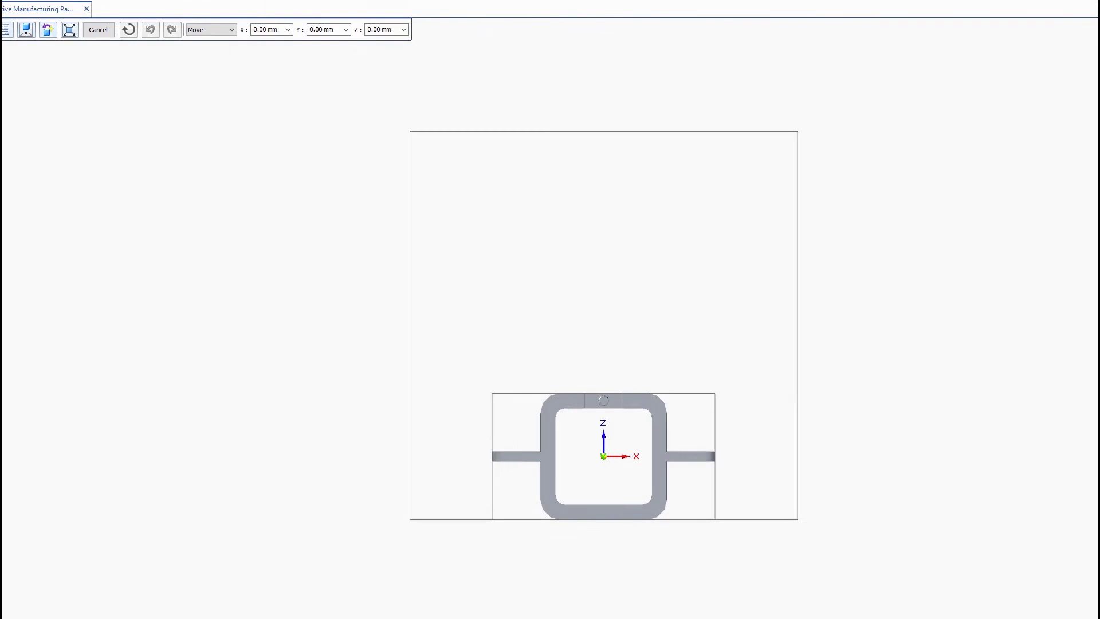
scroll(243, 378, down, 2)
scroll(268, 336, up, 2)
middle_drag(287, 348, 329, 380)
scroll(237, 309, down, 2)
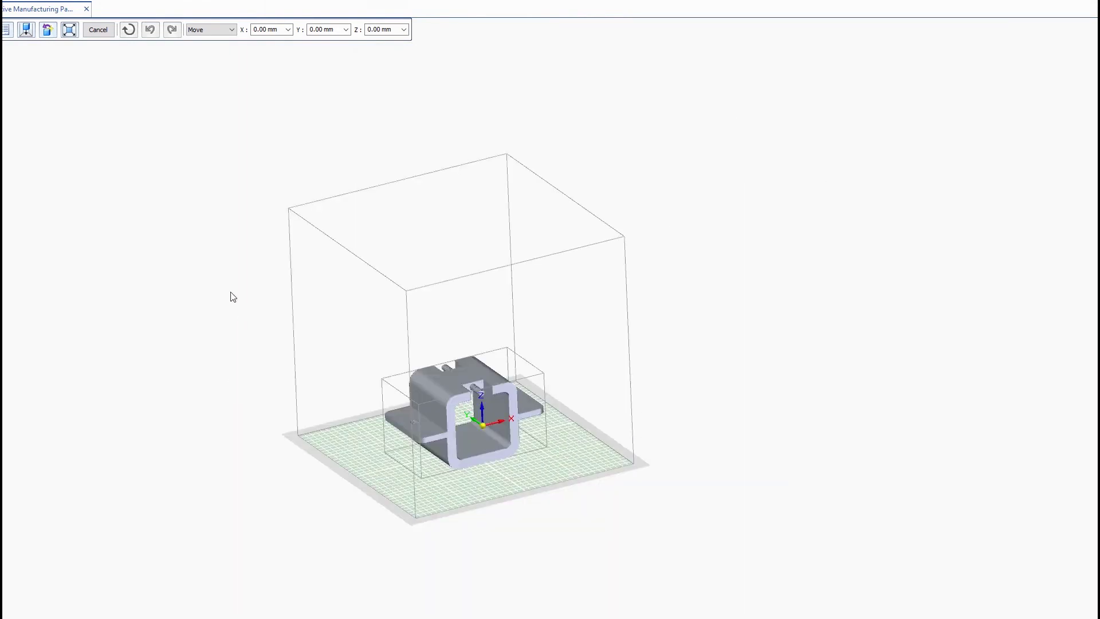
Set the printer volume's display resolution to Fine and accept the printer settings
click(5, 31)
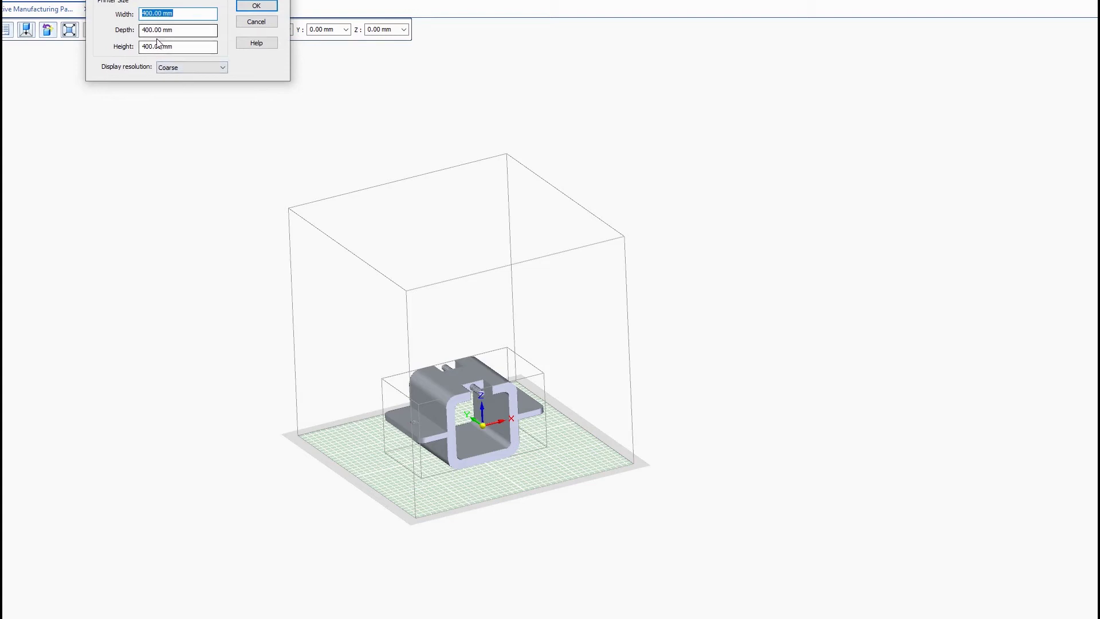
click(178, 68)
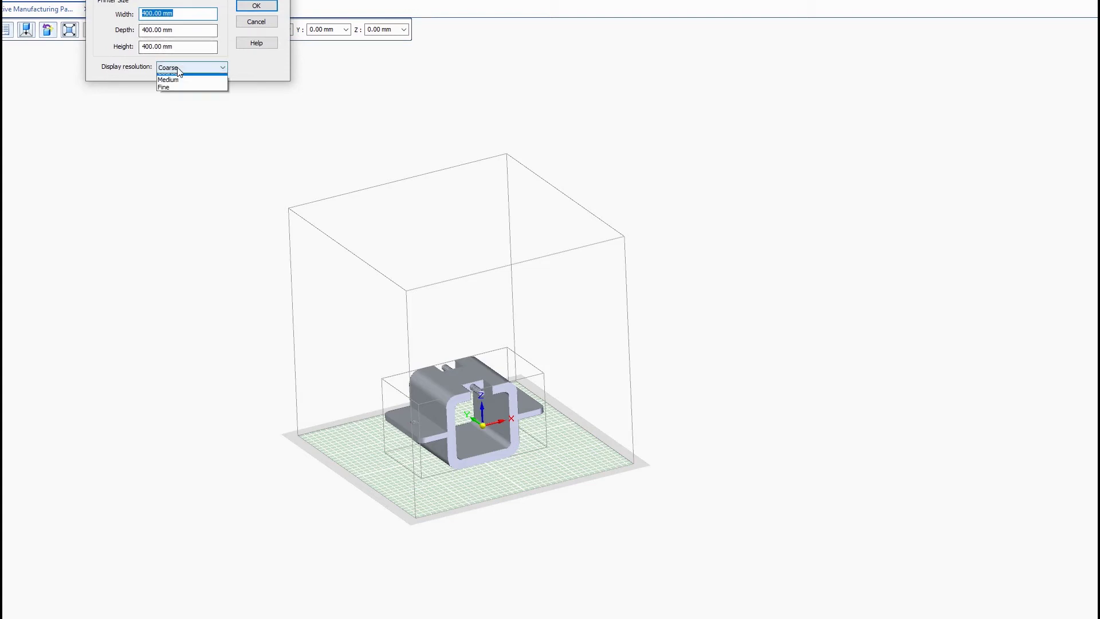
click(194, 93)
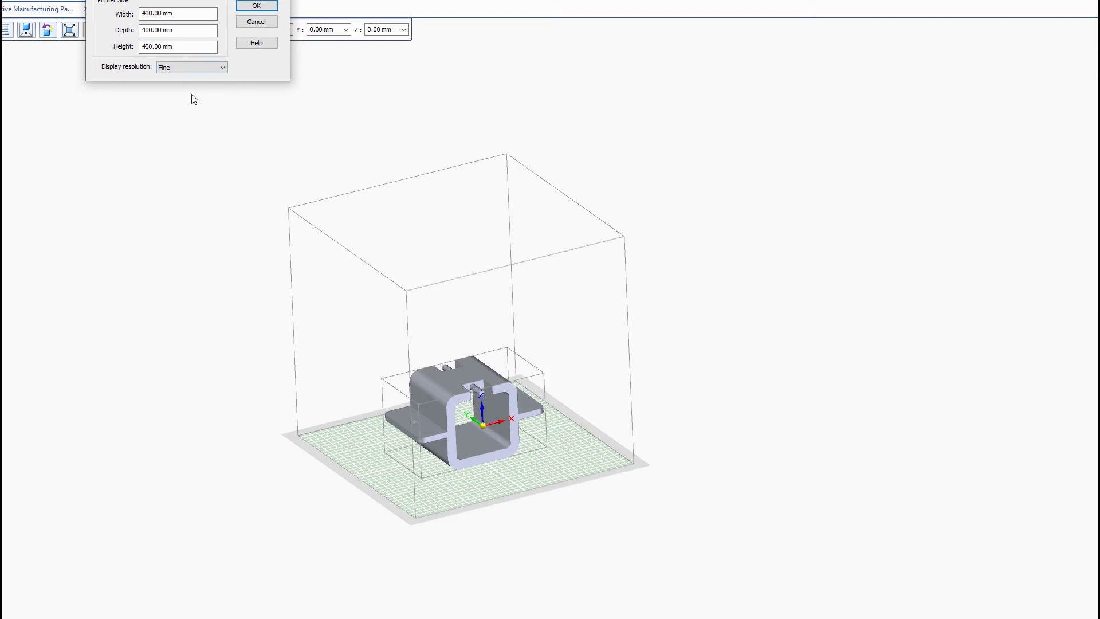
click(257, 6)
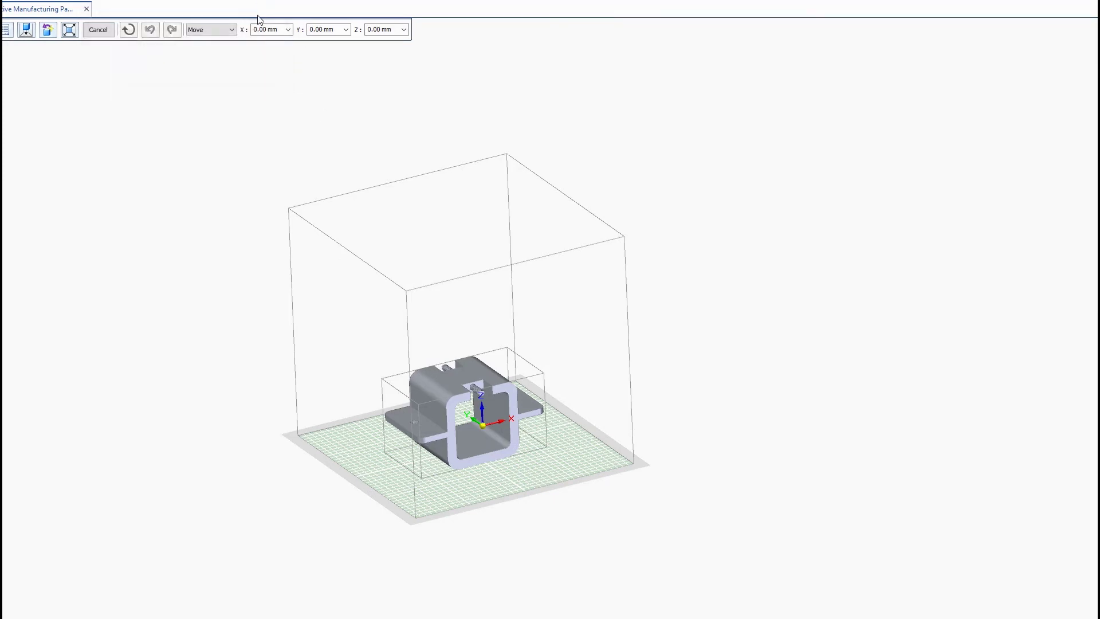
Rotate the bracket 90° about the X axis inside the printer's build volume
scroll(469, 435, up, 5)
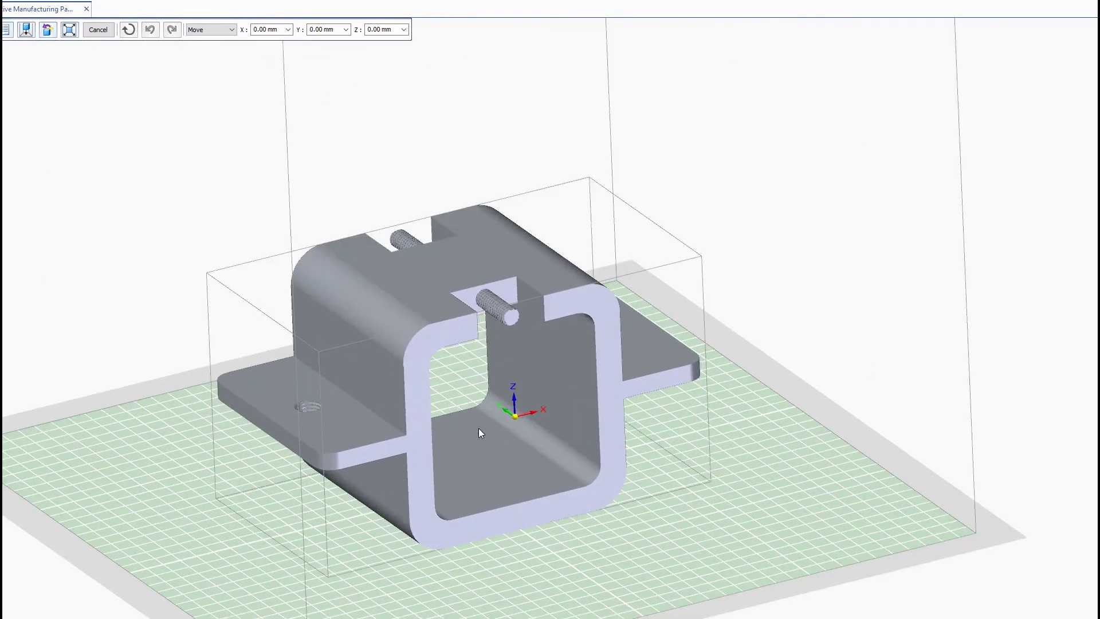
scroll(479, 428, down, 2)
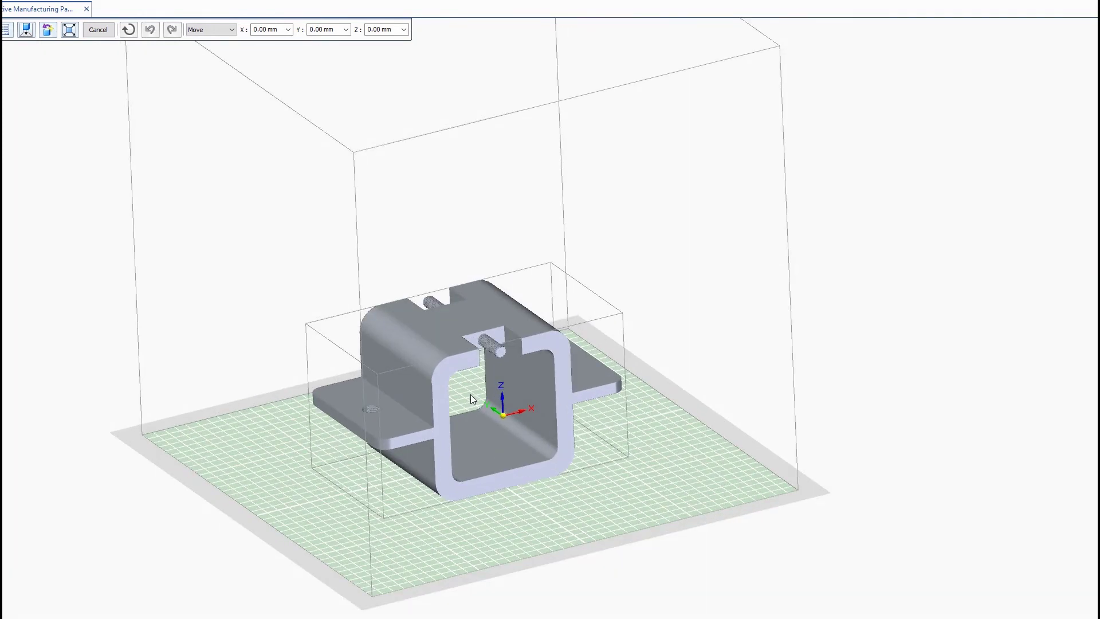
middle_drag(470, 394, 330, 385)
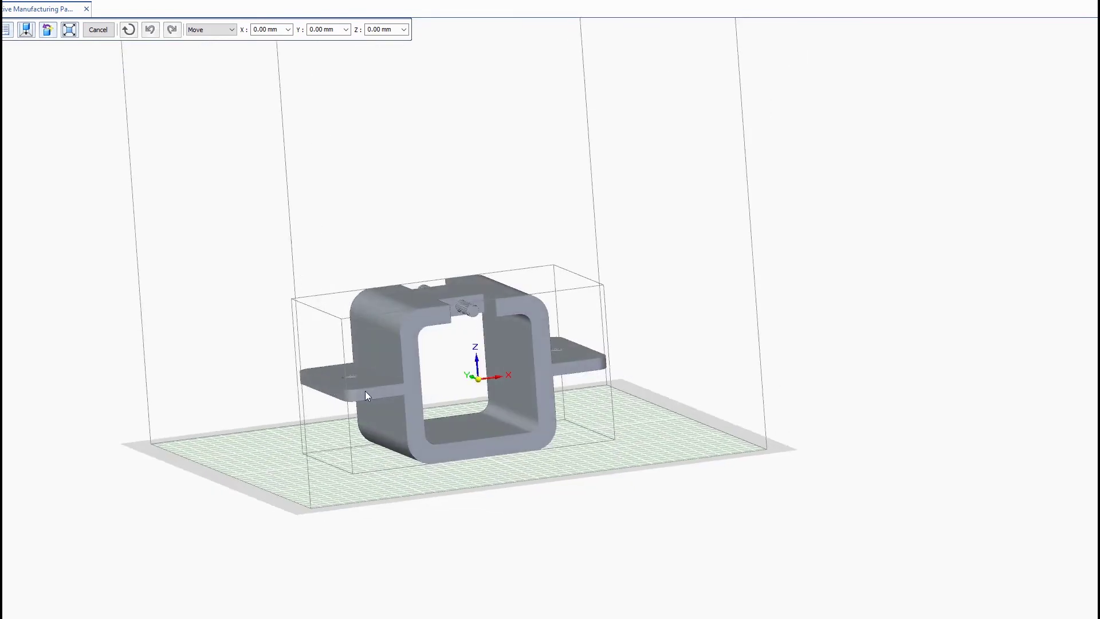
click(215, 30)
click(216, 46)
click(267, 32)
text(90)
key(Return)
scroll(562, 416, down, 1)
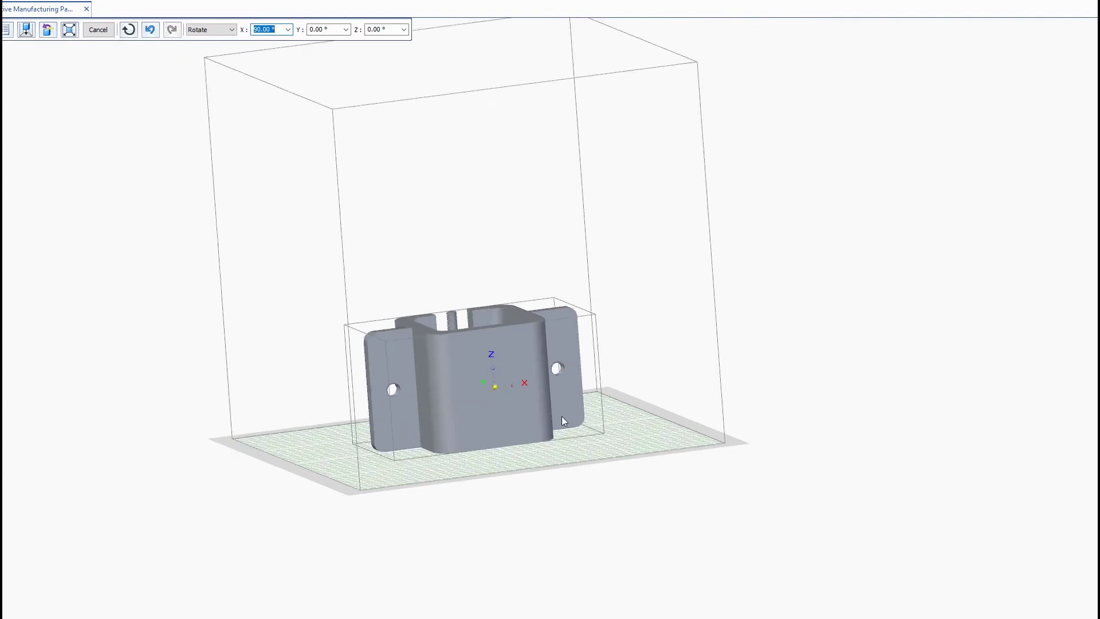
Examine the rotated bracket's open ends, slots and threaded pins inside the build volume and leave the Reorient command
scroll(485, 414, up, 1)
middle_drag(510, 393, 789, 359)
scroll(547, 380, up, 3)
middle_drag(547, 380, 516, 378)
scroll(482, 418, up, 2)
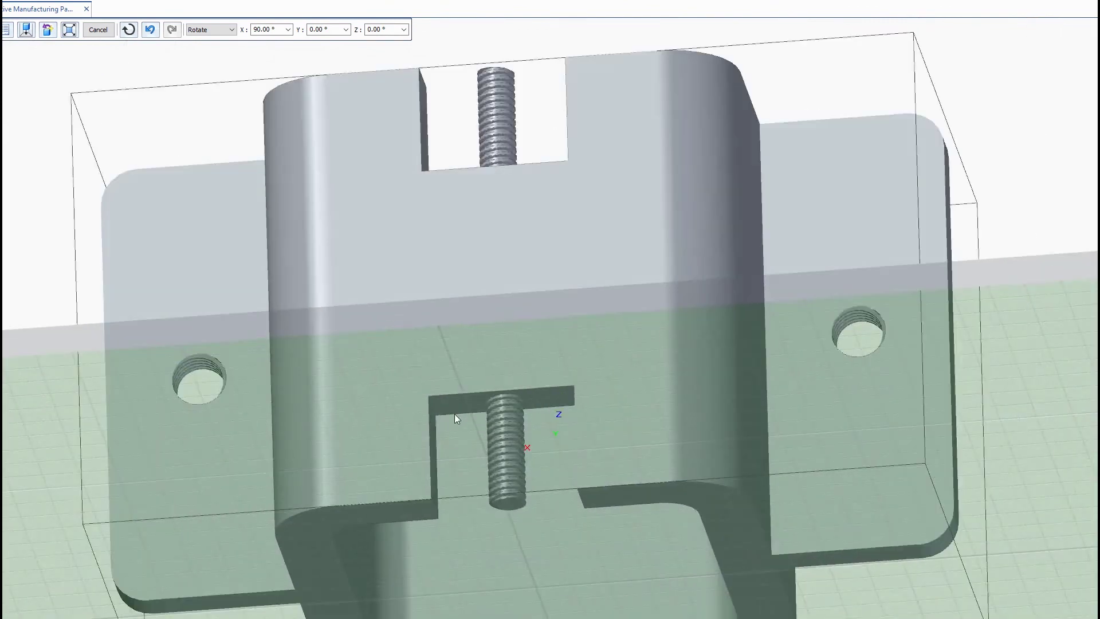
middle_drag(522, 403, 593, 475)
scroll(602, 479, down, 6)
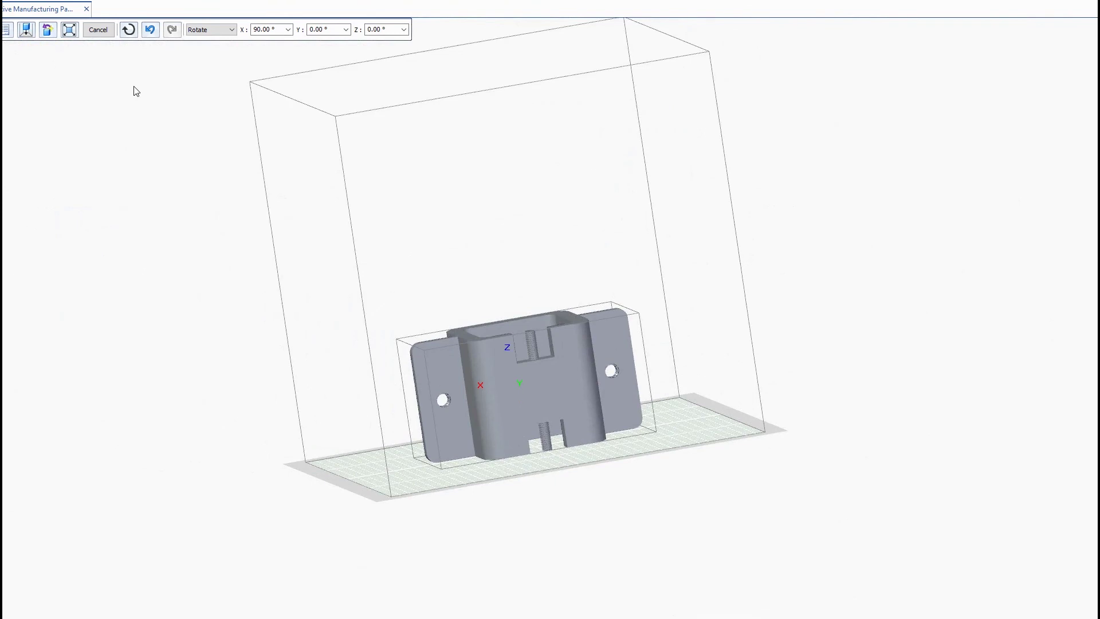
click(98, 30)
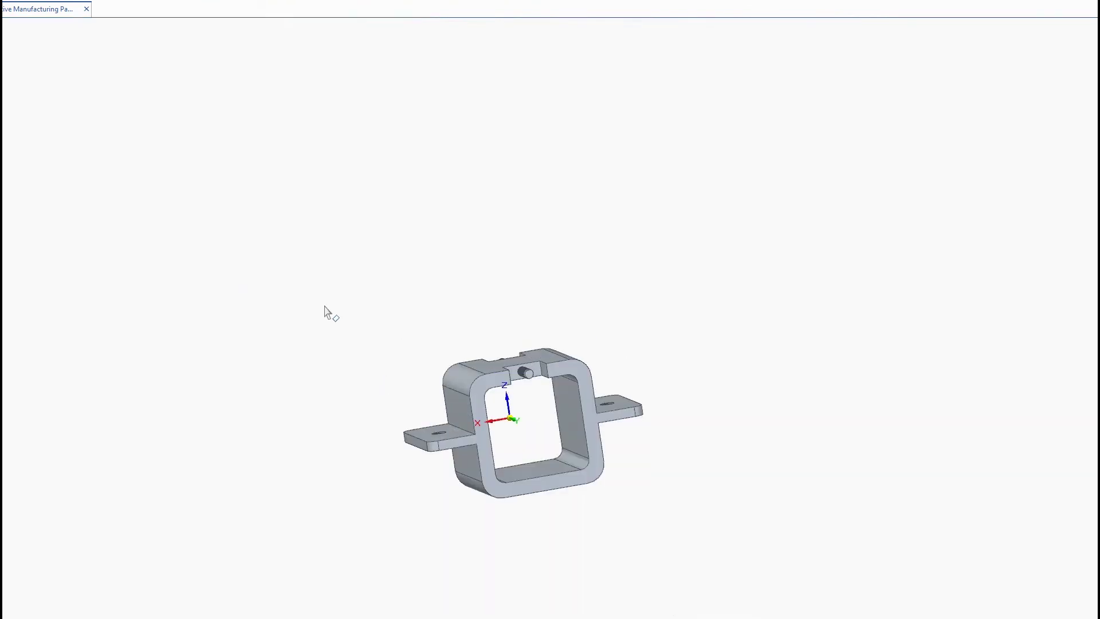
Run the overhang check on the reoriented bracket with a maximum angle of 50°
scroll(287, 445, up, 3)
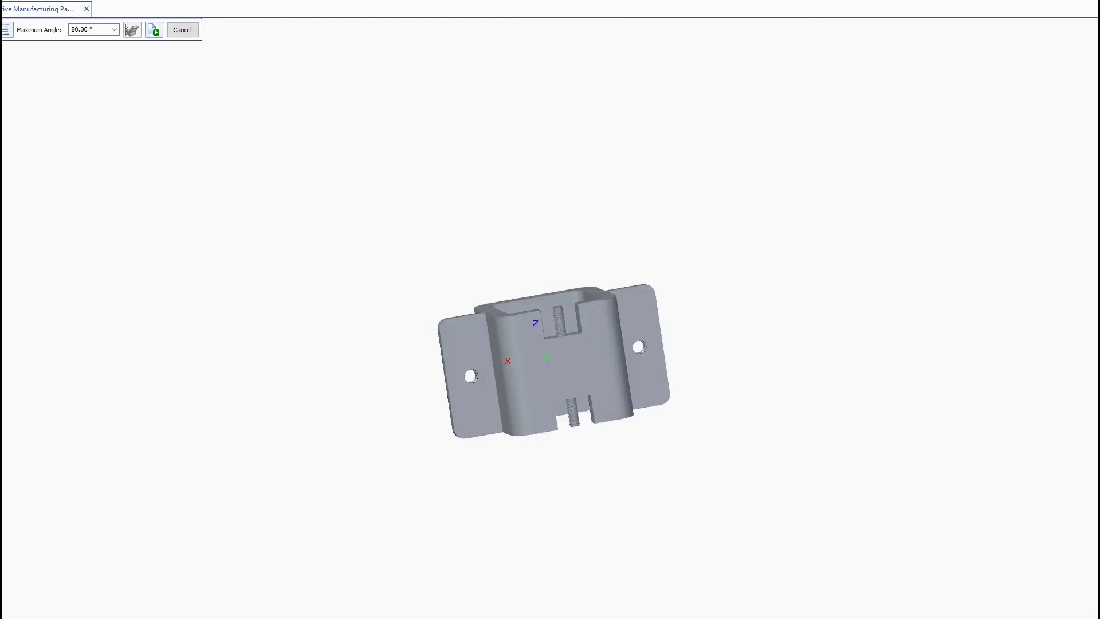
click(102, 33)
text(50)
click(152, 32)
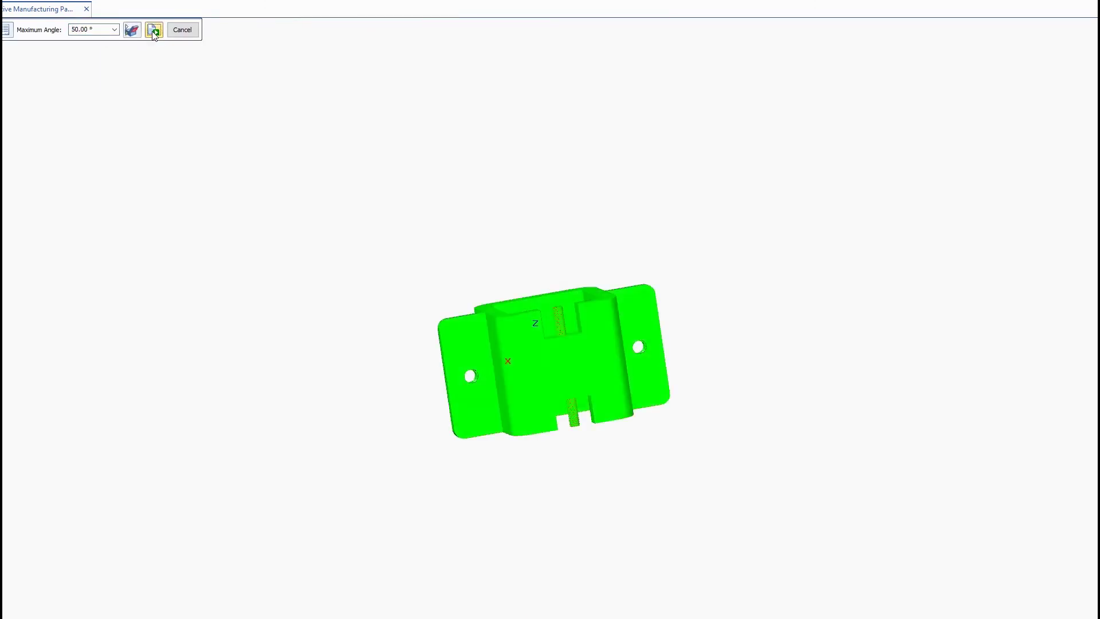
Examine the bracket's overhangs at the lower end, flanges and threads, and isolate the overhang regions
scroll(653, 417, up, 3)
middle_drag(576, 432, 456, 322)
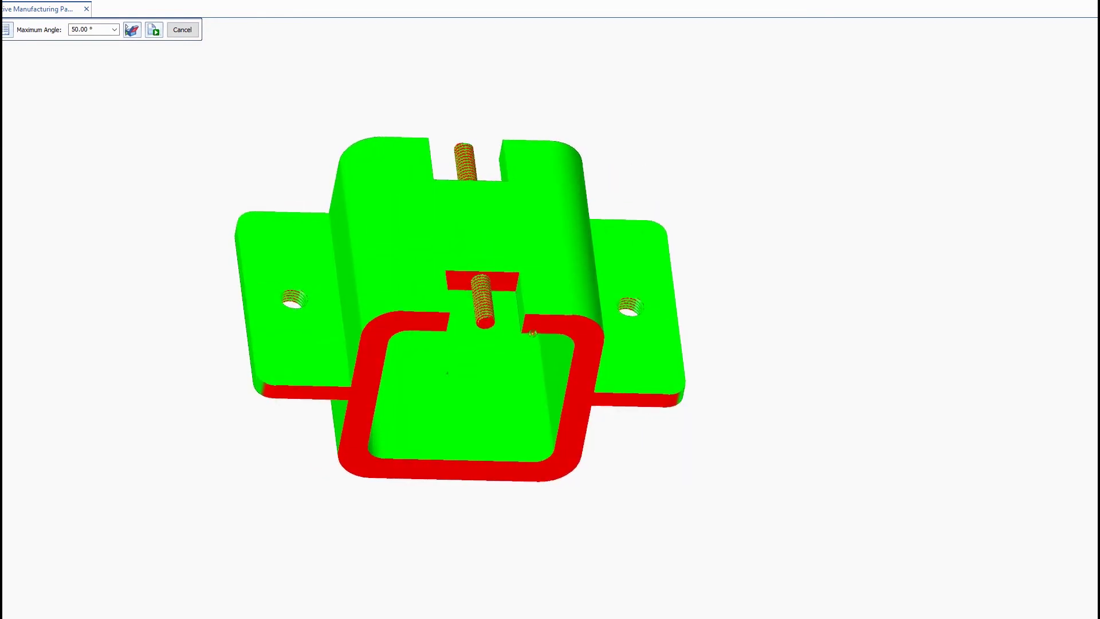
scroll(373, 430, down, 2)
scroll(518, 459, up, 2)
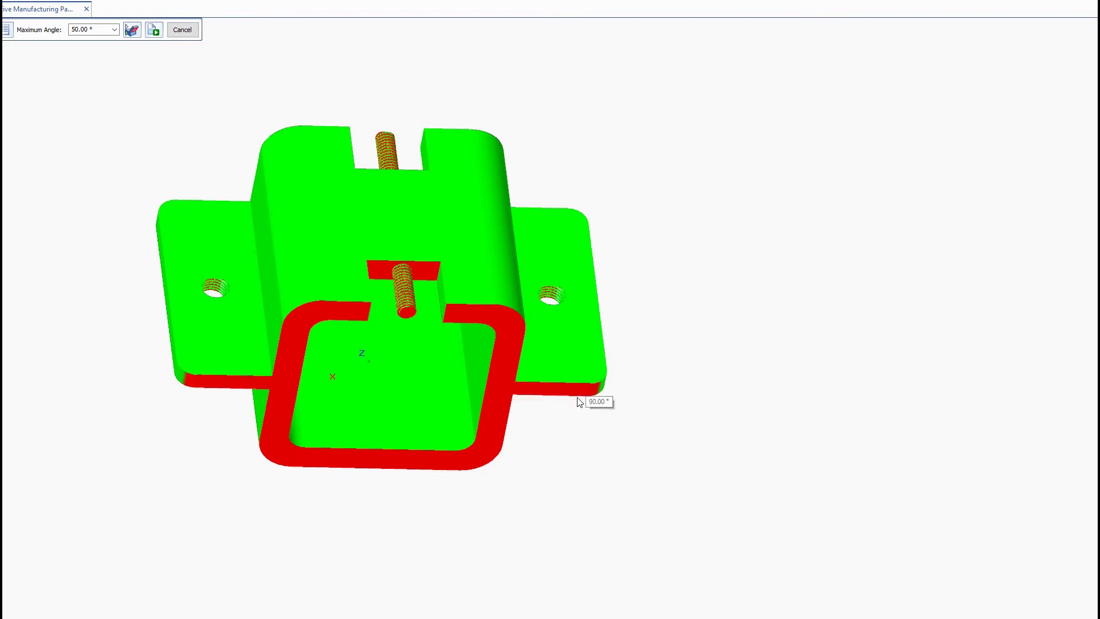
click(133, 31)
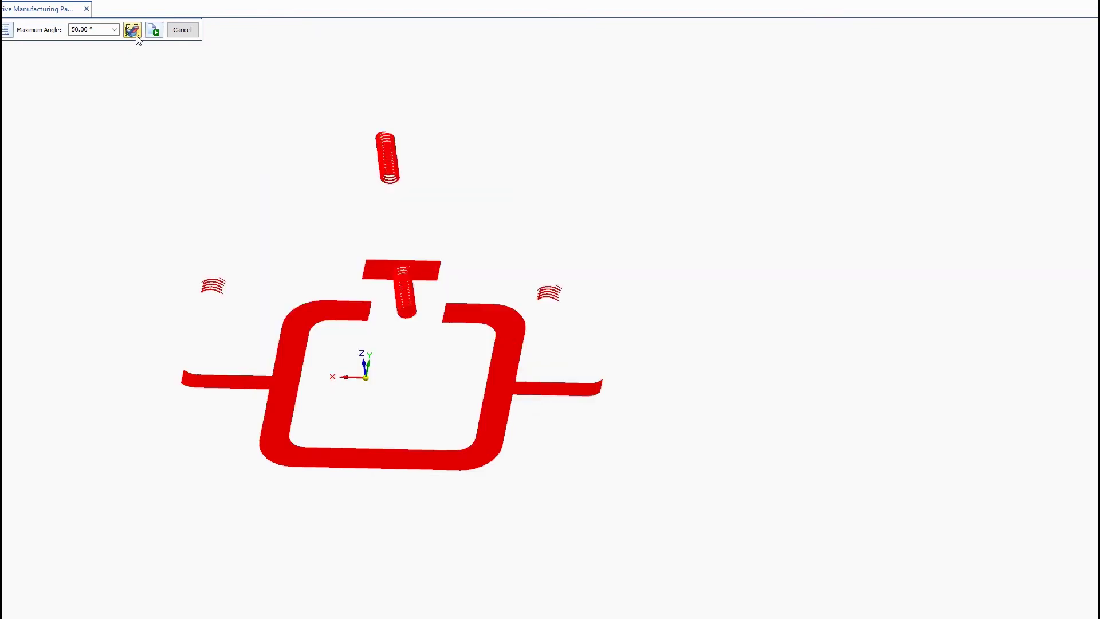
middle_drag(408, 231, 397, 430)
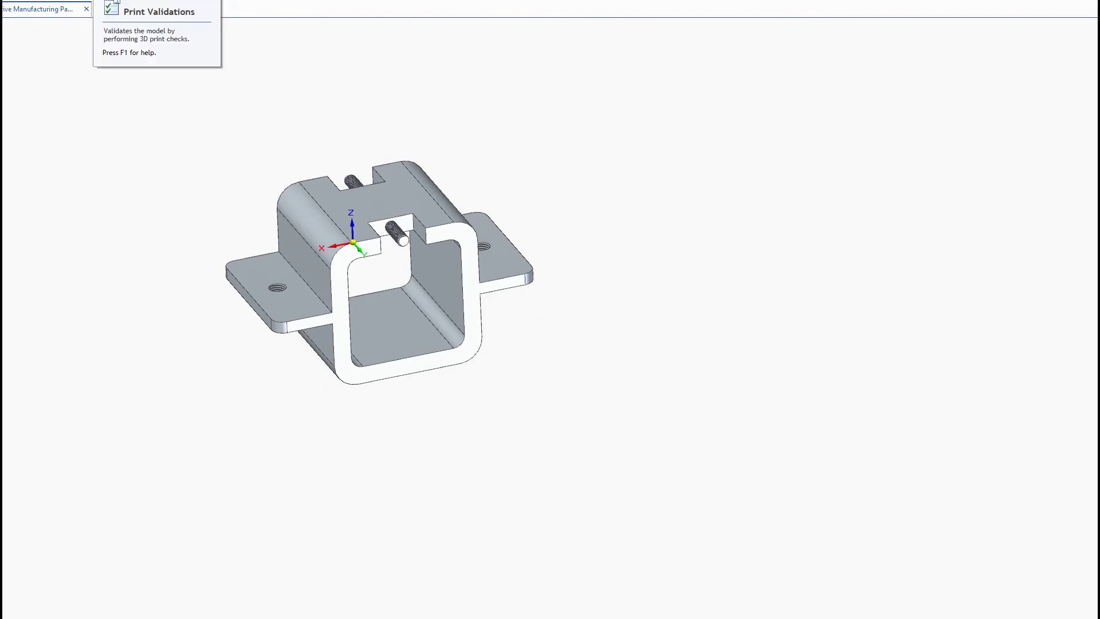
Start Print Validations, keep the material as None and set the display resolution to Fine
click(104, 1)
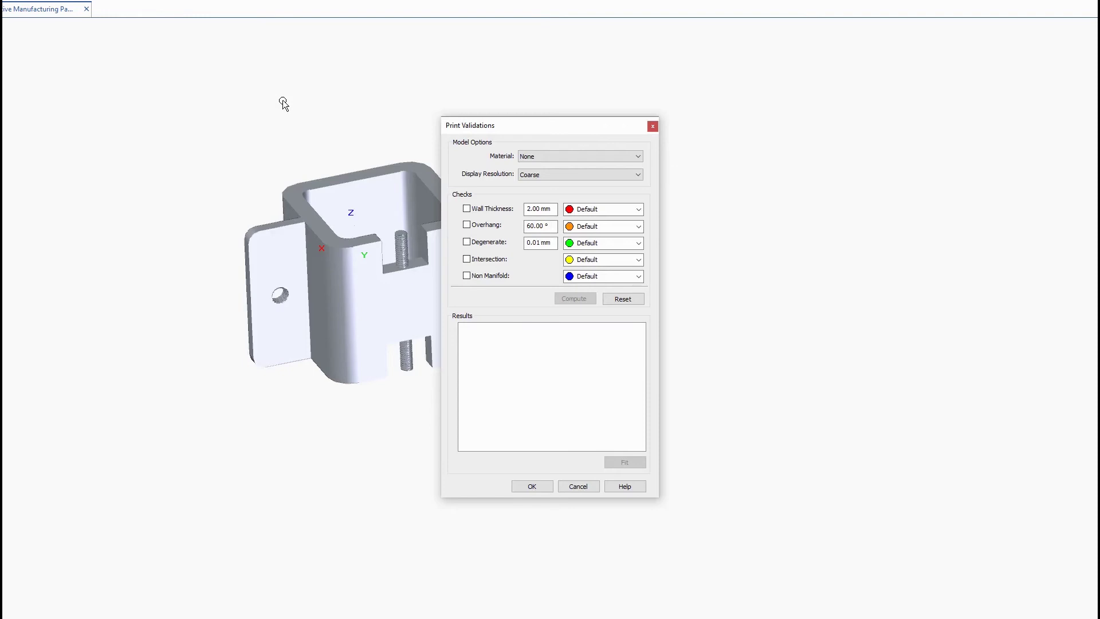
click(616, 157)
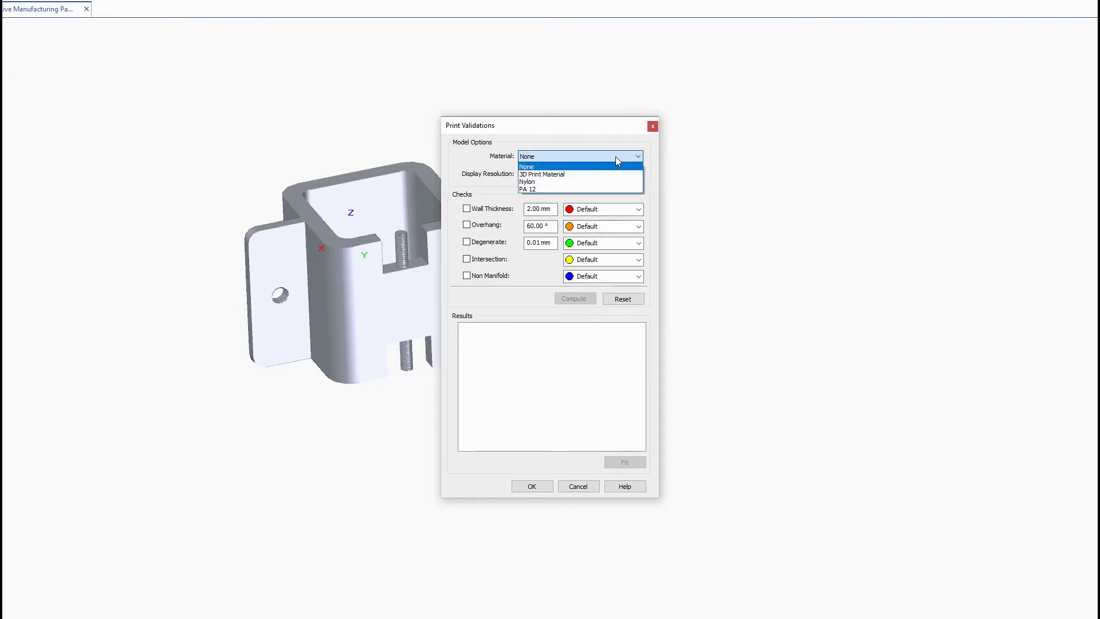
click(610, 157)
click(609, 174)
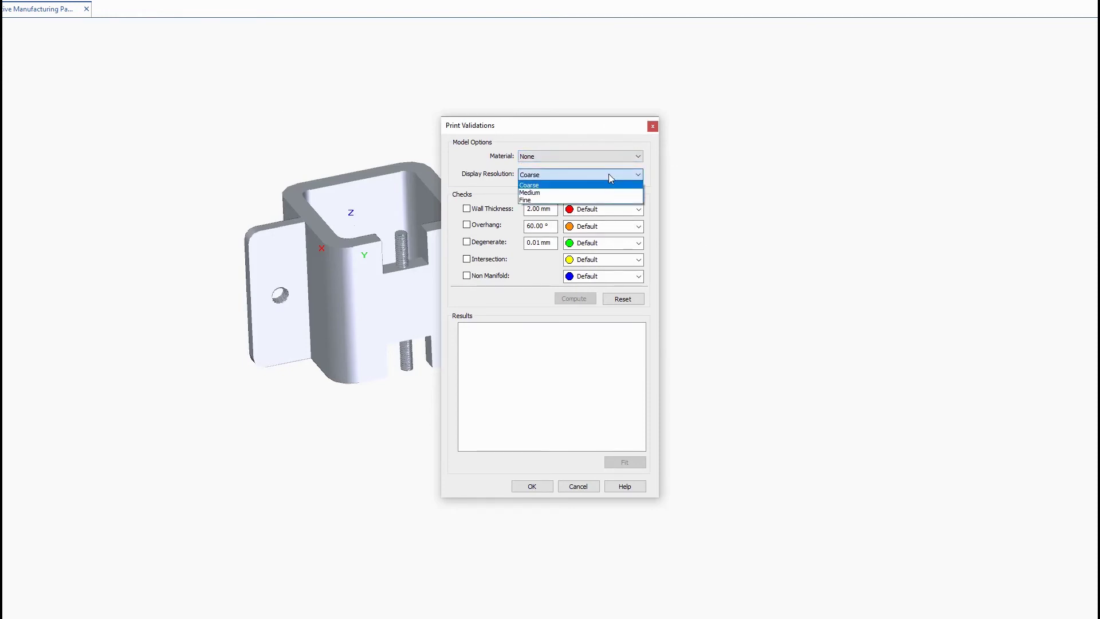
click(602, 200)
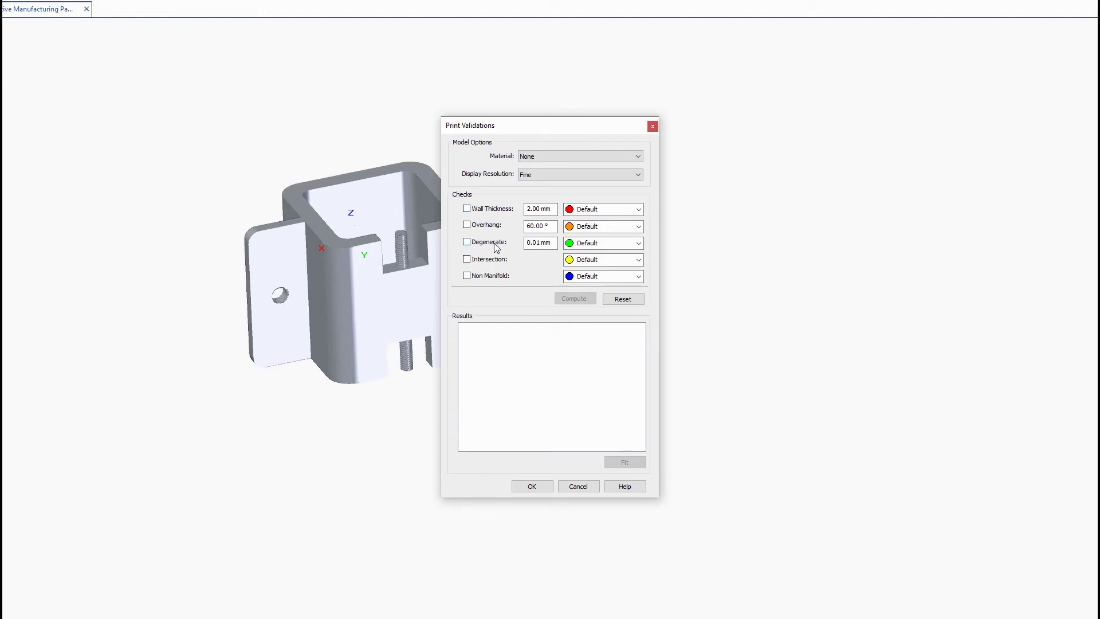
Enable the Overhang and Degenerate checks and set the wall thickness limit to 0.5 mm
click(537, 244)
click(465, 227)
click(467, 241)
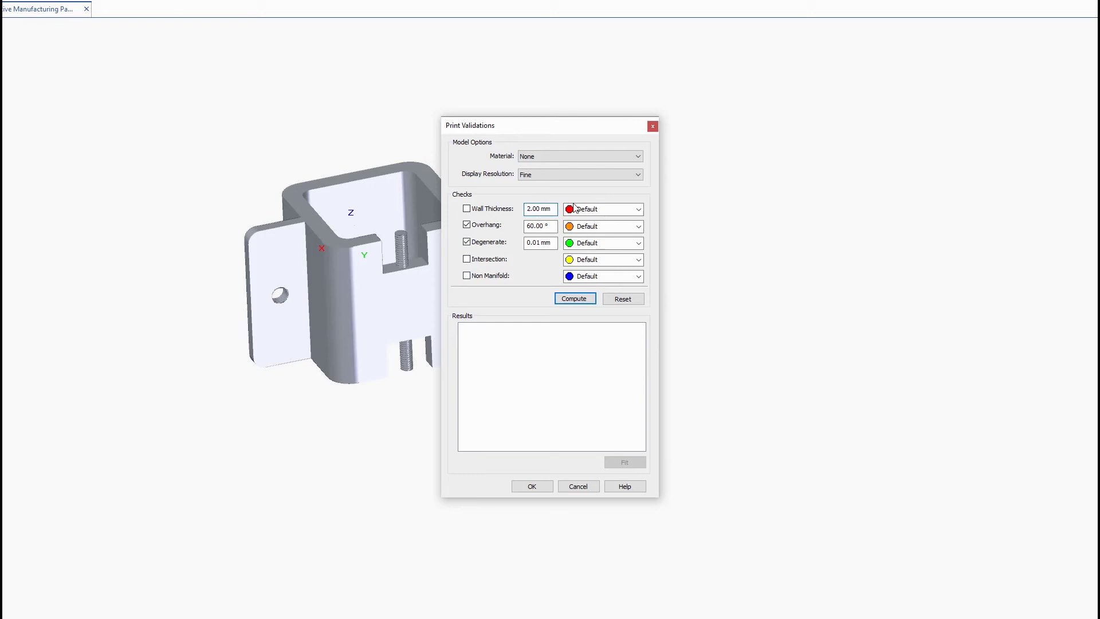
drag(552, 208, 491, 201)
text(0.5)
Include the Wall Thickness check, compute the validations, highlight the overhang regions and close Print Validations
click(466, 208)
click(574, 299)
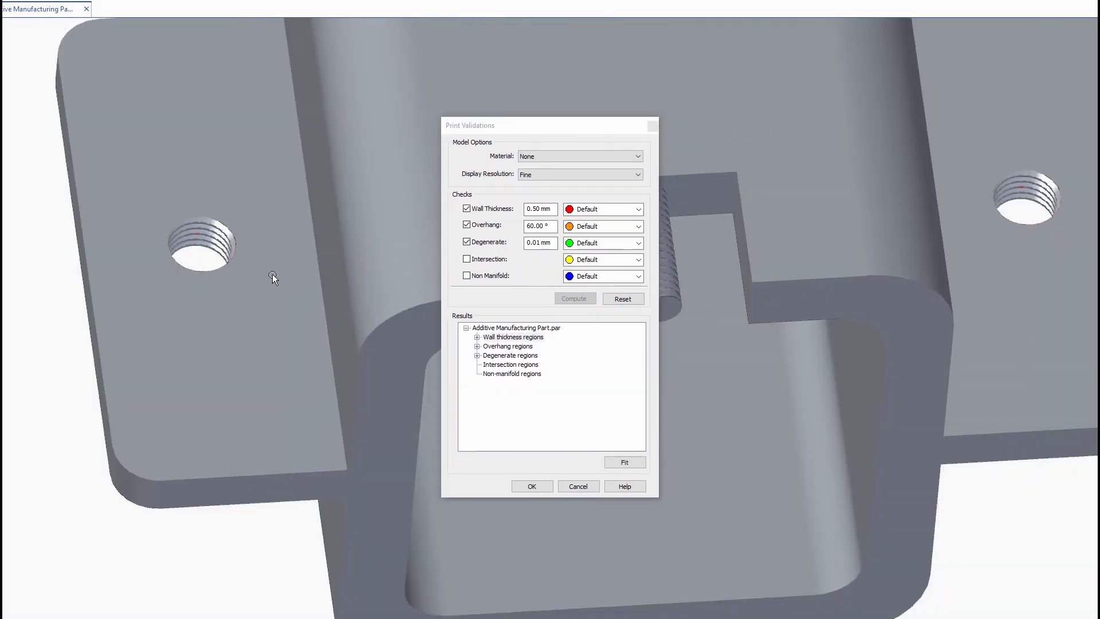
click(507, 346)
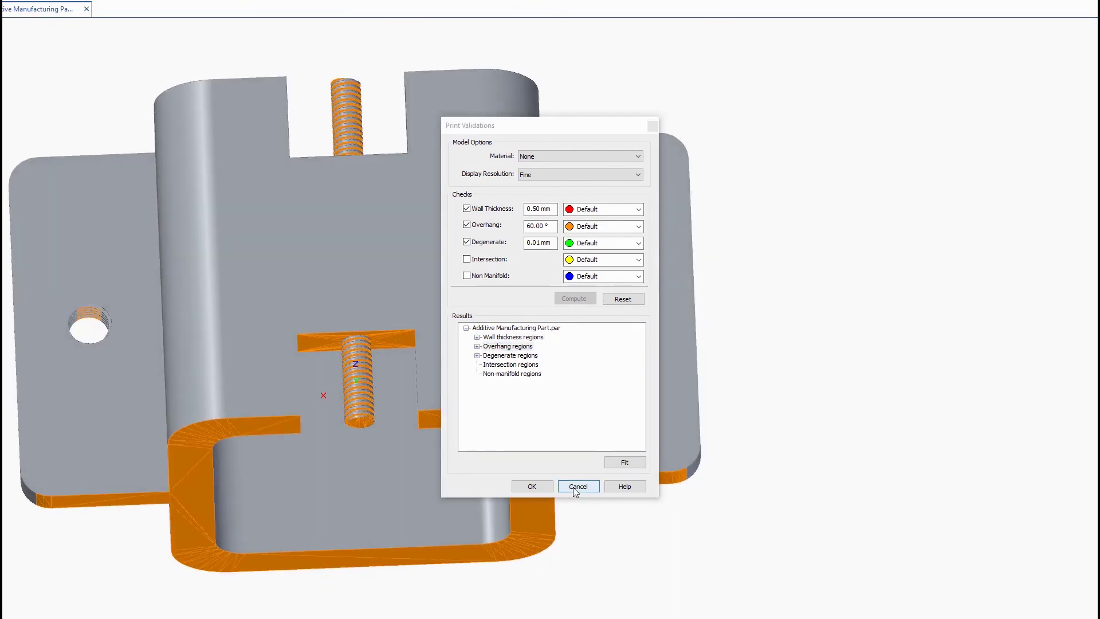
click(573, 487)
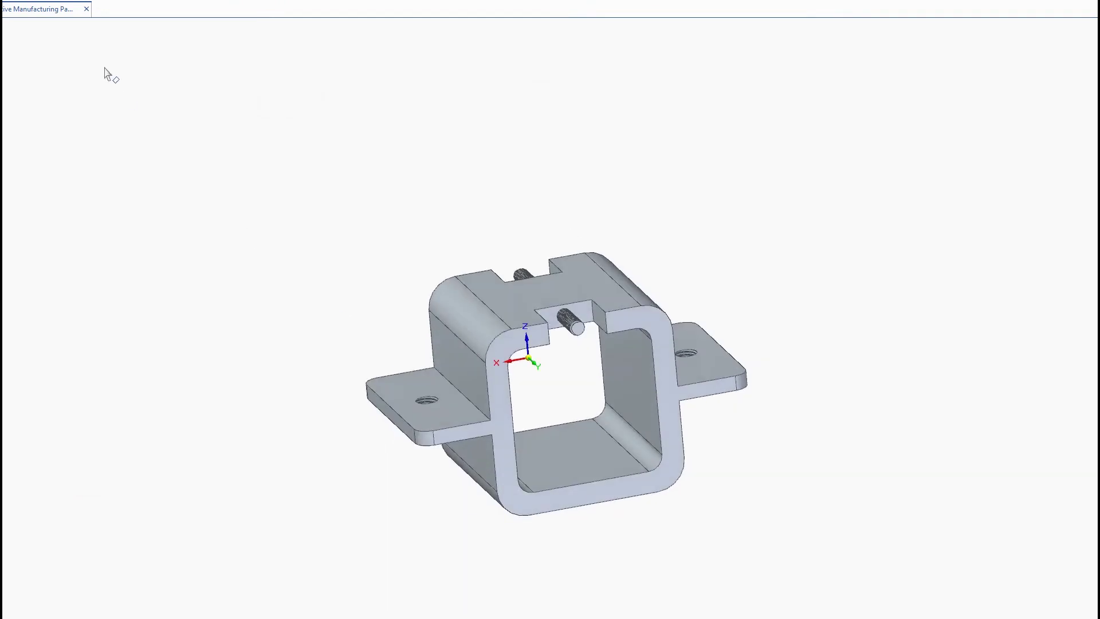
Review the materials offered for printing the bracket, keep None and leave the command
click(14, 2)
click(79, 33)
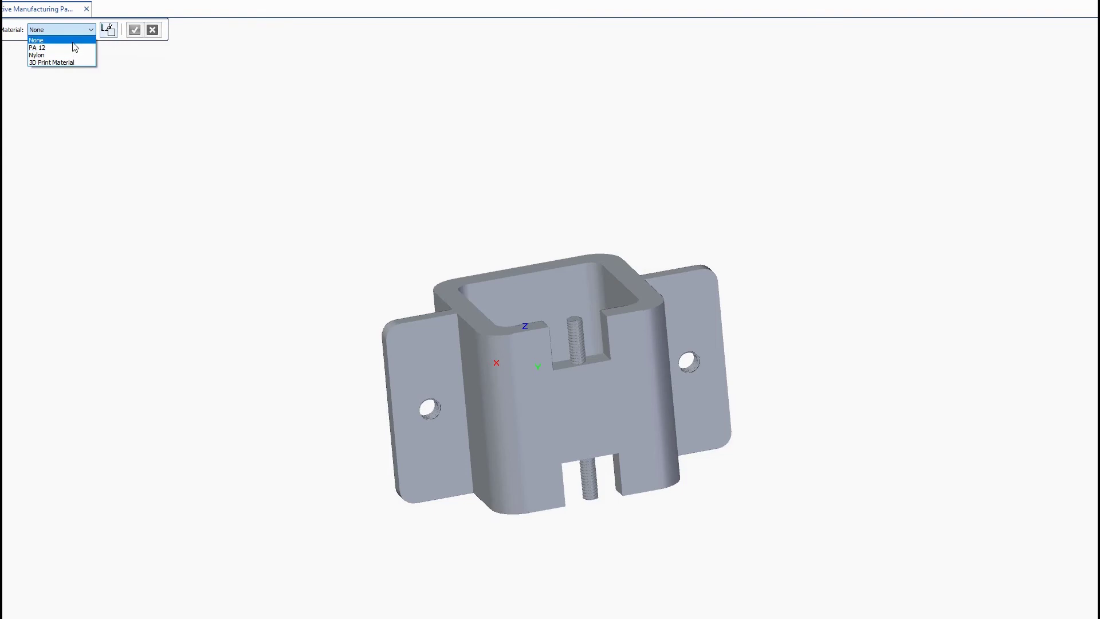
click(73, 42)
key(Escape)
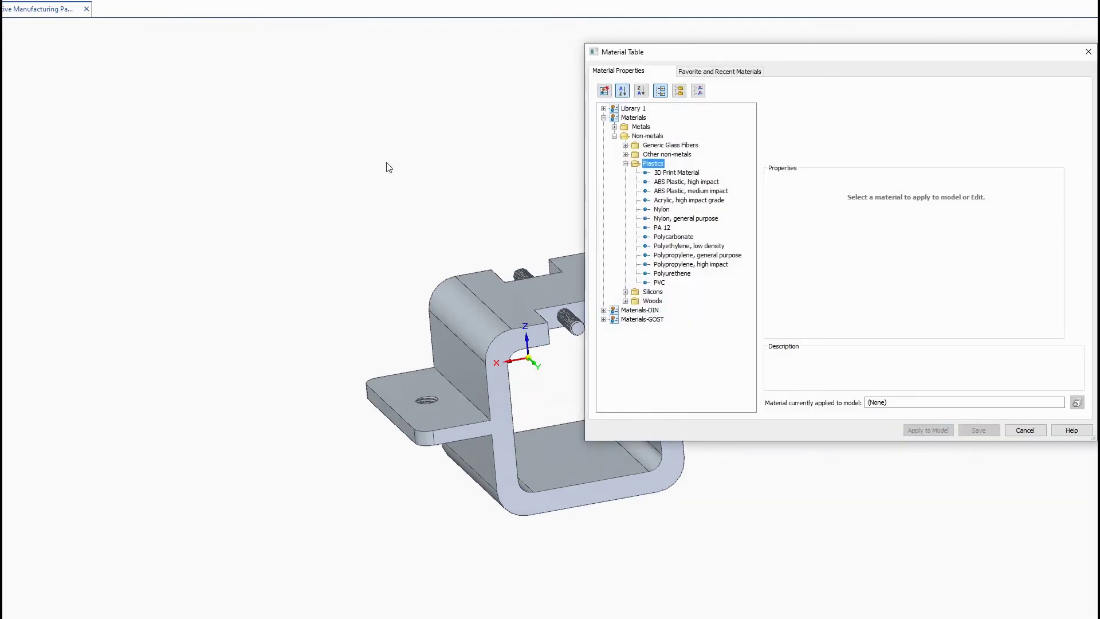
Add a new material named TPU to the Plastics group of the Material Table
drag(850, 54, 743, 72)
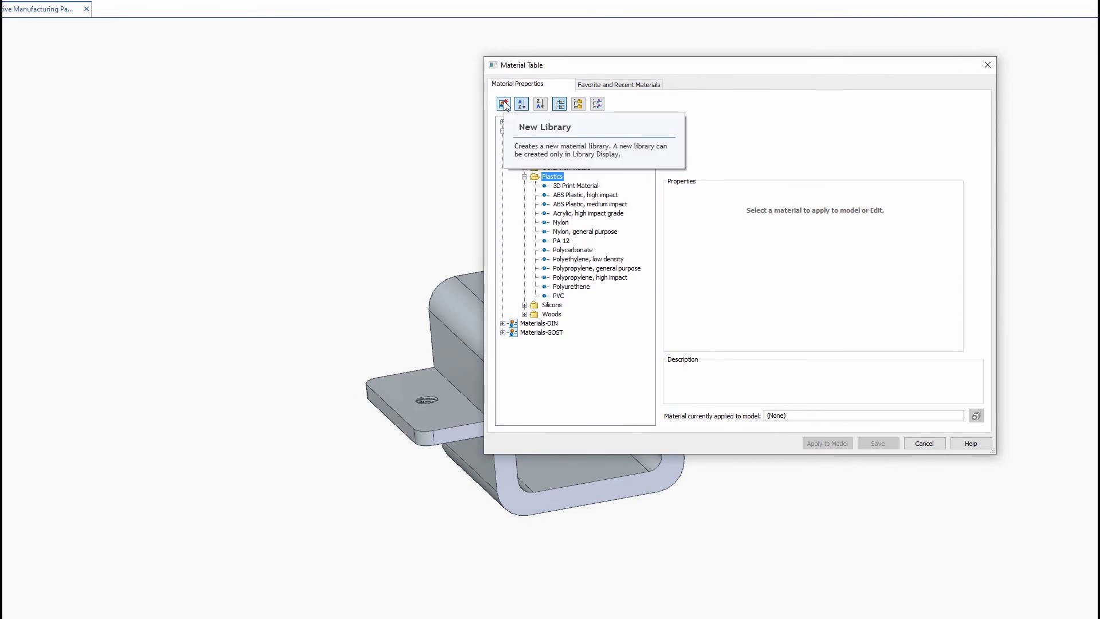
right_click(552, 180)
click(603, 258)
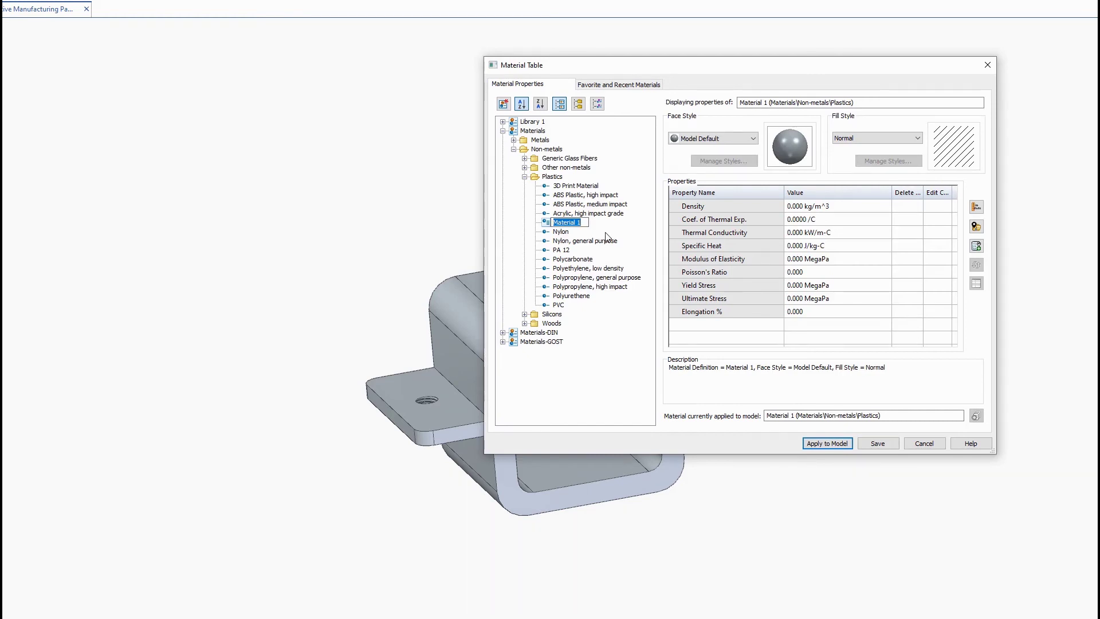
text(TPU)
key(Return)
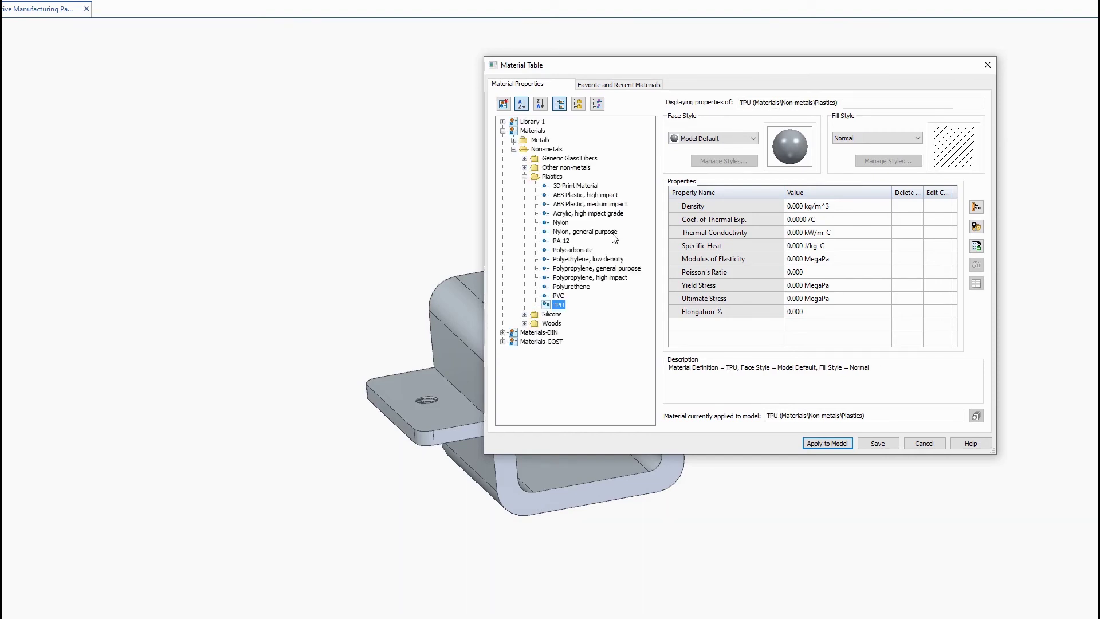
Add a custom Text property named 3D Print with the value Yes to the TPU material, then save and close the Material Table
right_click(559, 308)
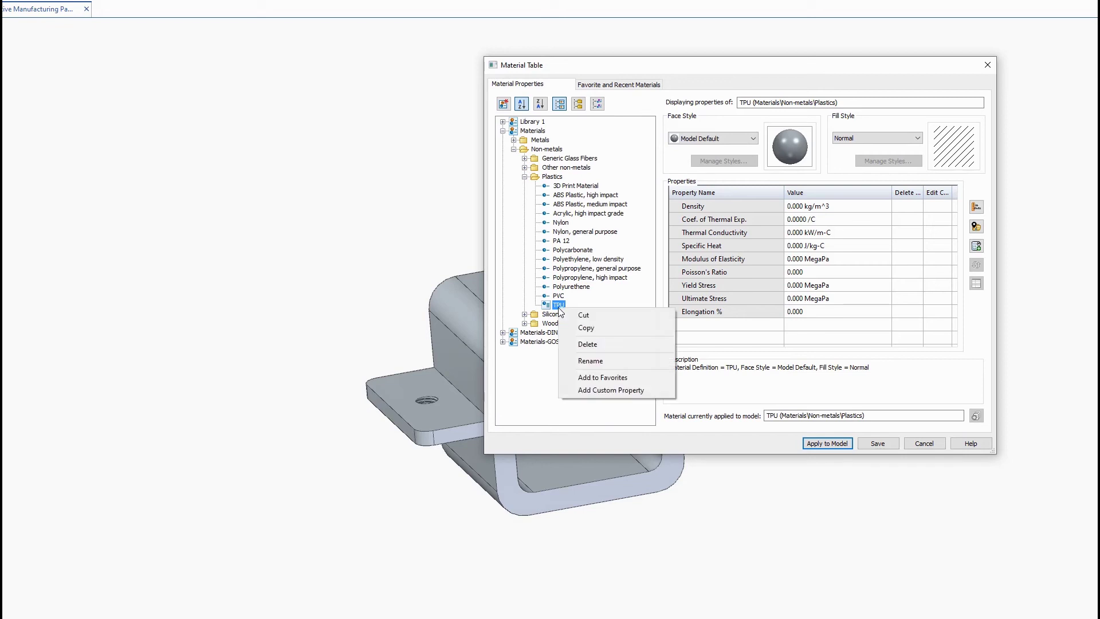
click(611, 390)
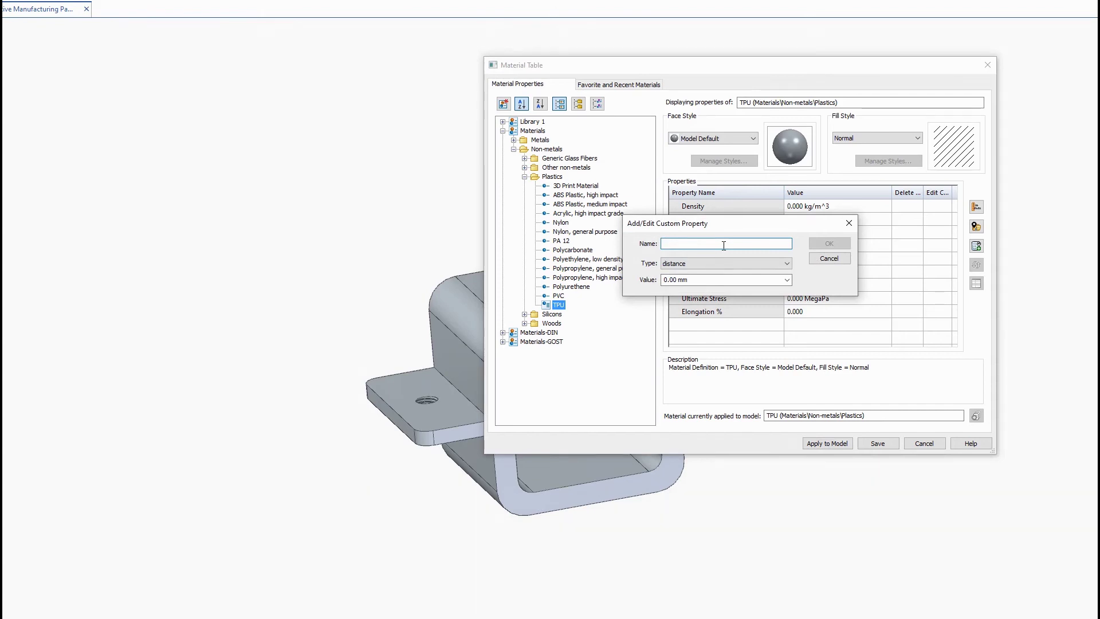
text(3D Print)
click(780, 265)
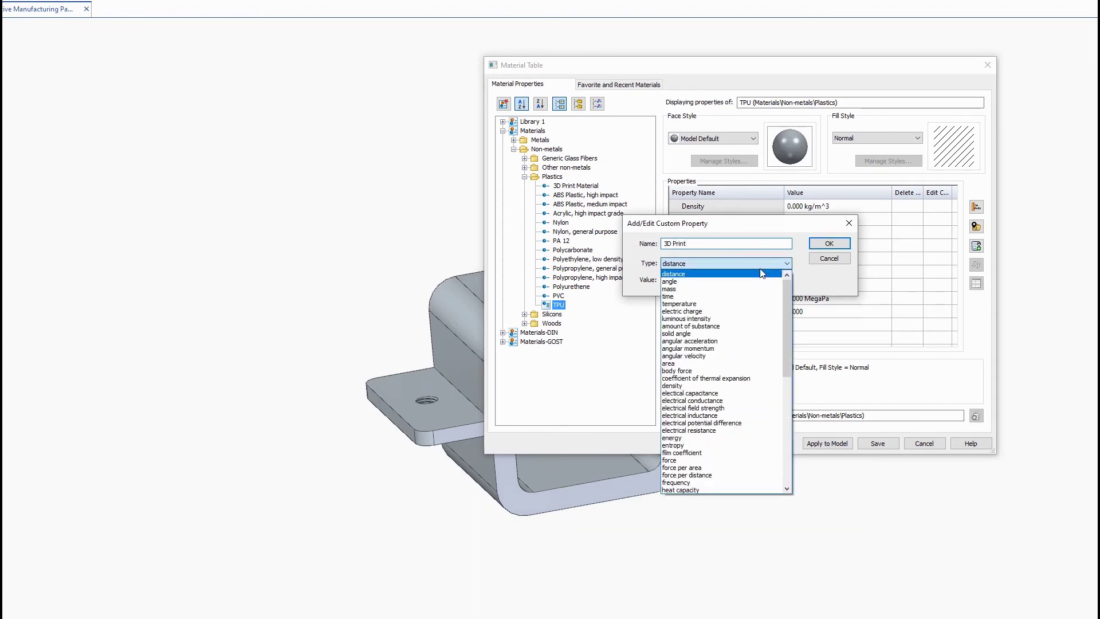
scroll(765, 394, down, 2)
scroll(766, 396, down, 9)
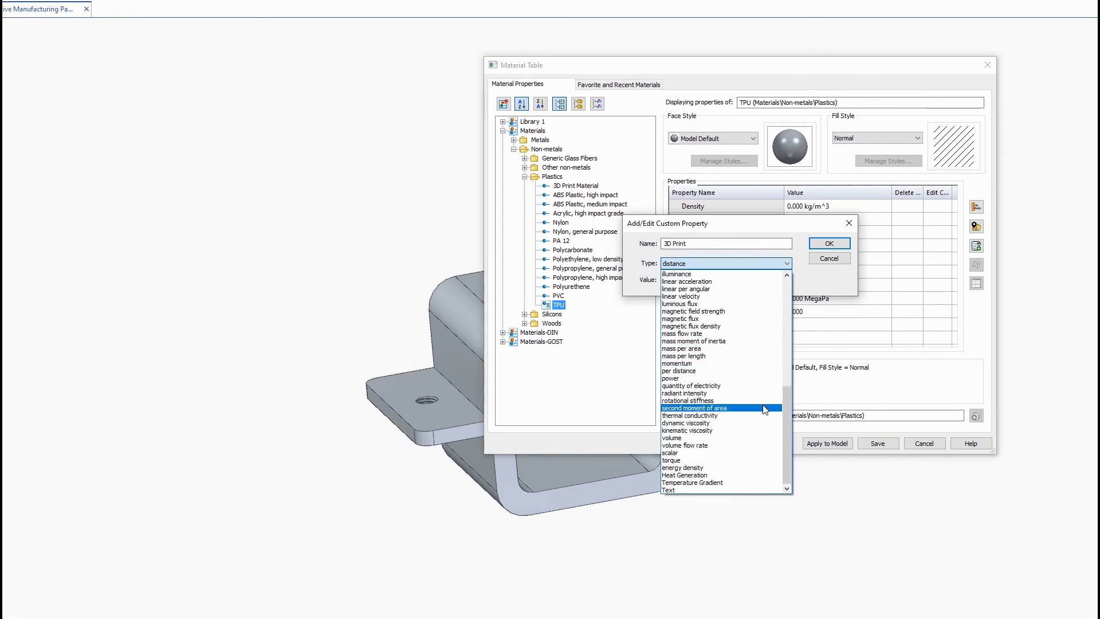
click(725, 490)
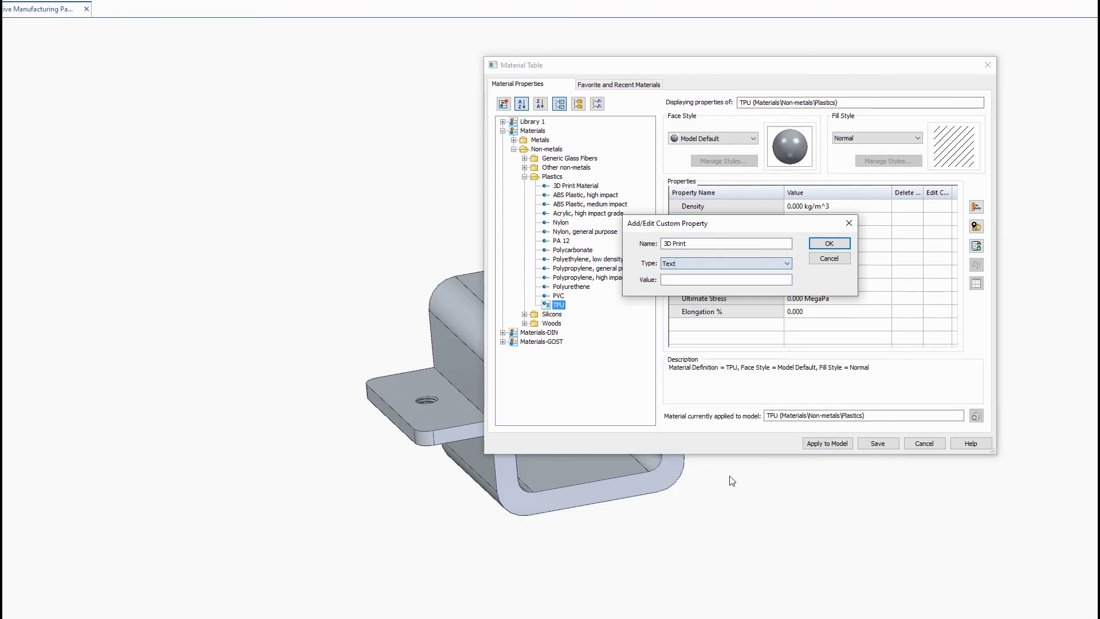
click(749, 280)
text(Yes)
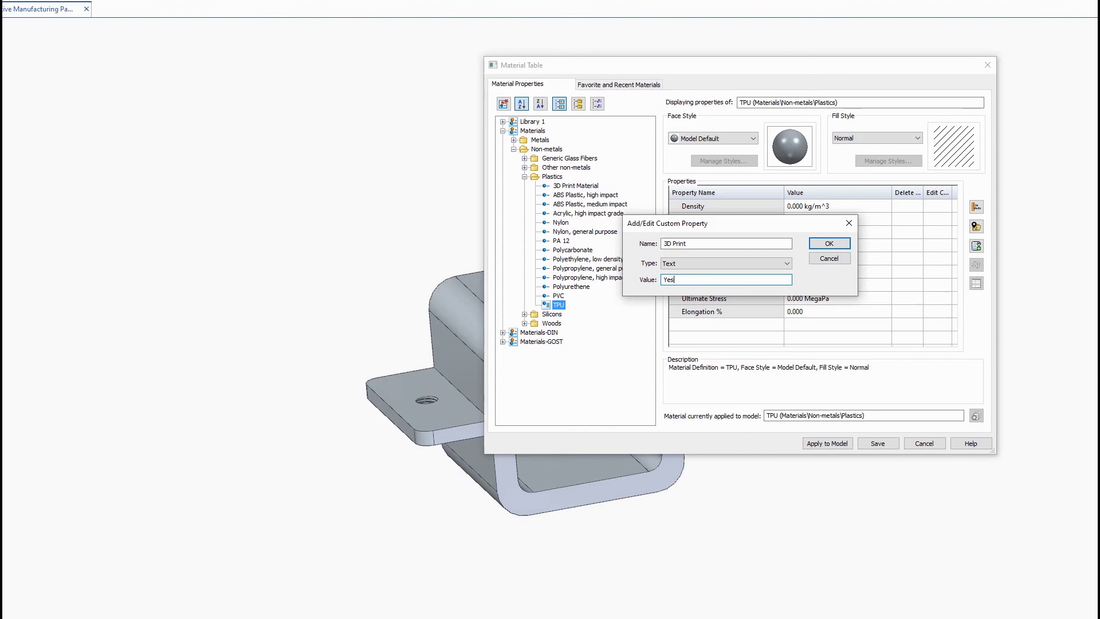
click(829, 244)
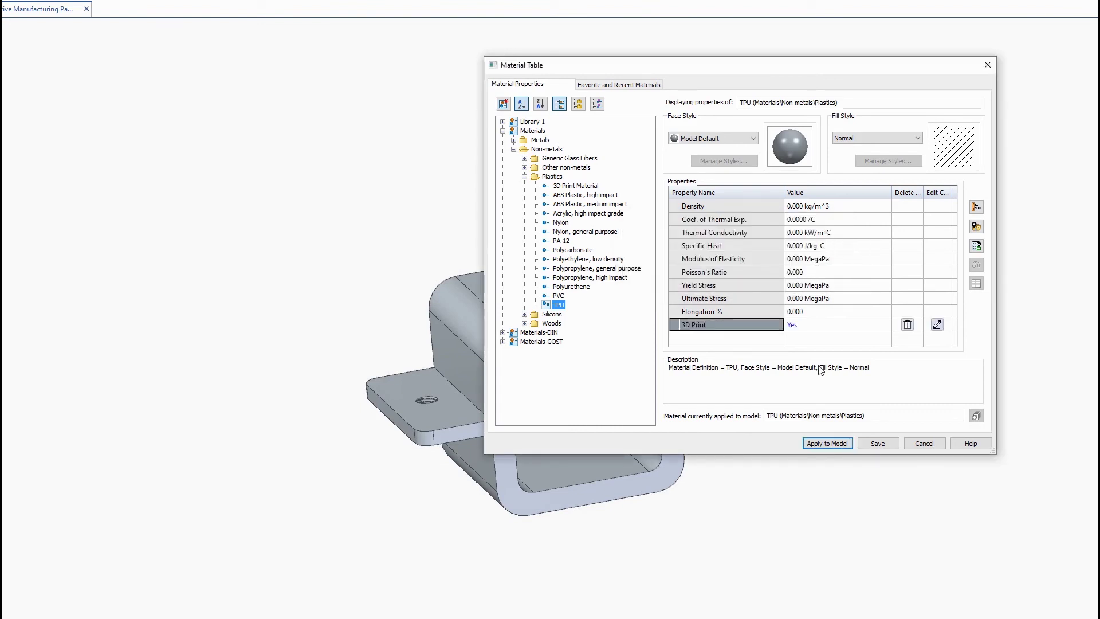
click(878, 444)
click(924, 443)
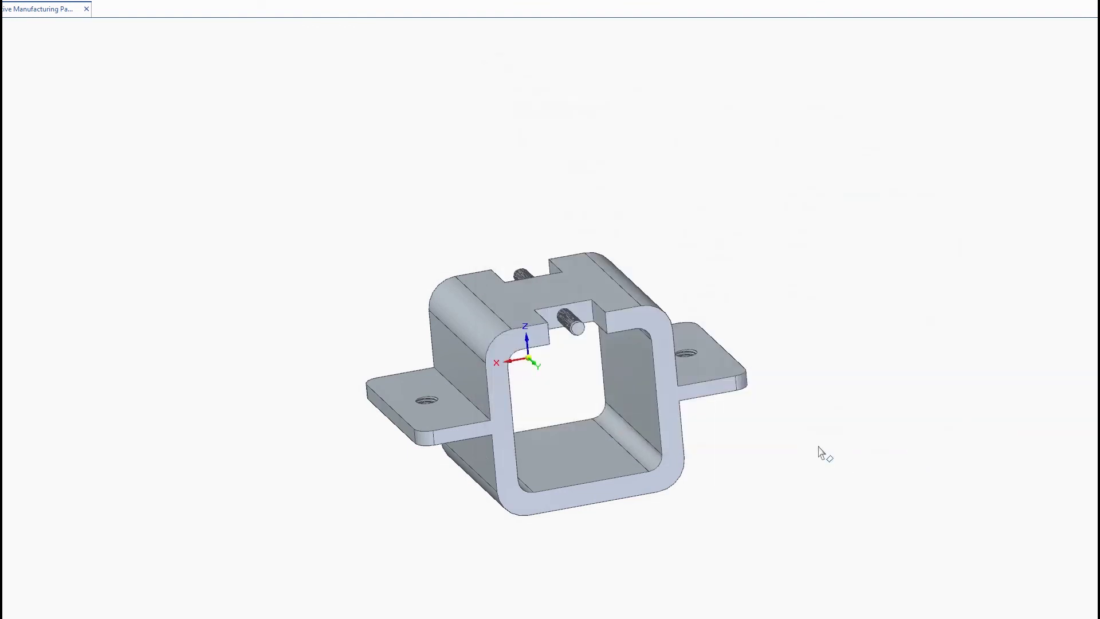
Reopen the print orientation command and choose TPU as the bracket's print material
scroll(789, 467, down, 3)
scroll(734, 478, up, 3)
middle_drag(734, 478, 714, 485)
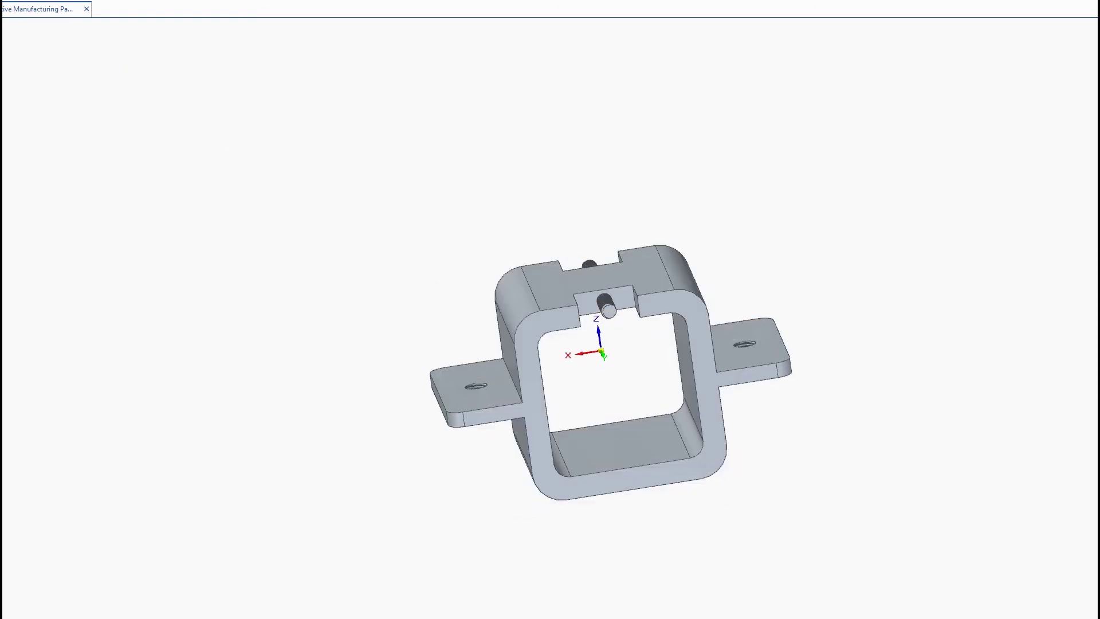
click(16, 26)
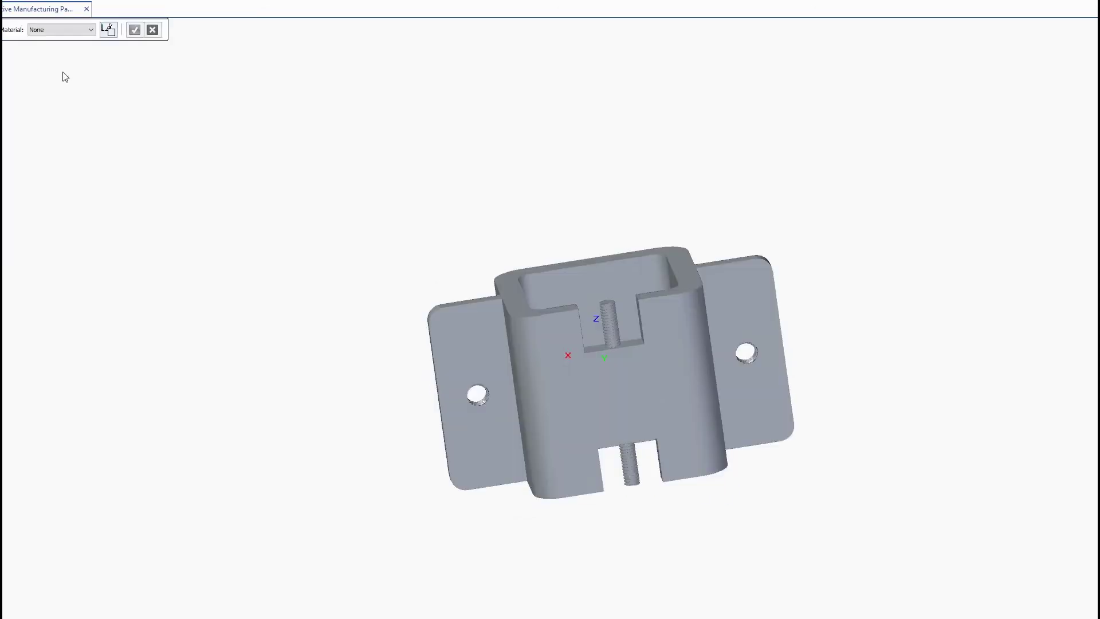
click(74, 30)
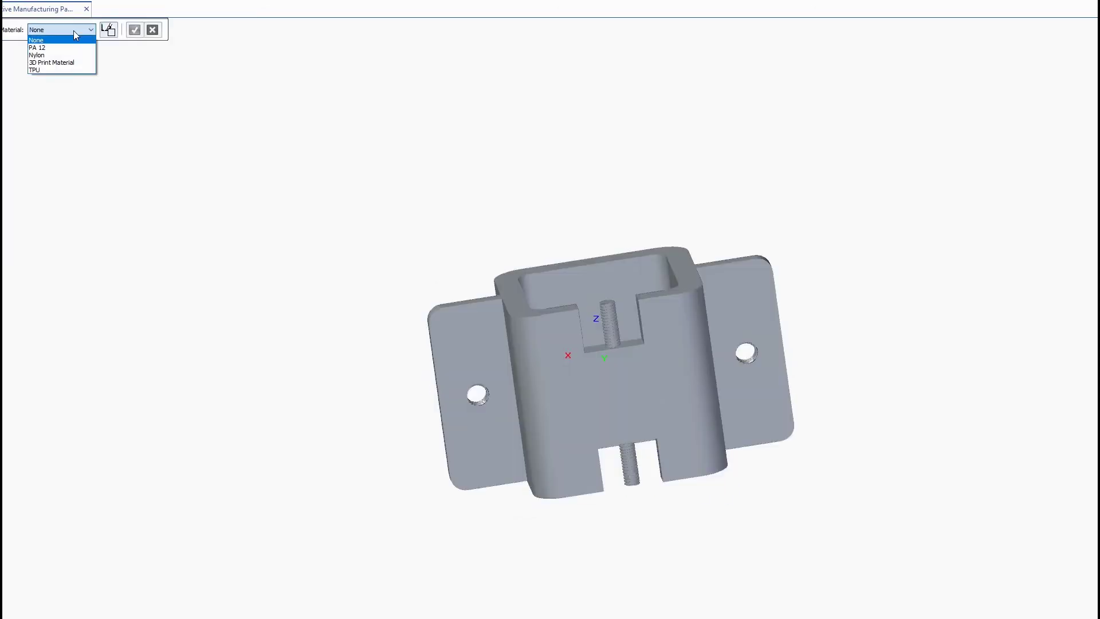
click(53, 70)
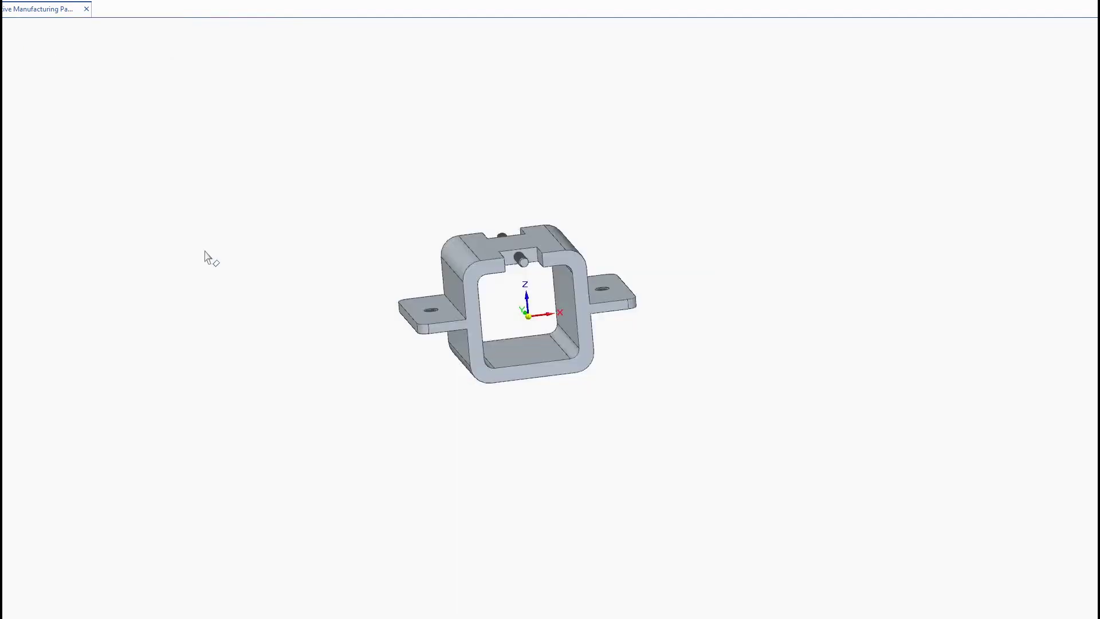
Review the STL and 3MF file types for exporting the part and cancel the save
scroll(352, 372, up, 2)
scroll(354, 372, down, 2)
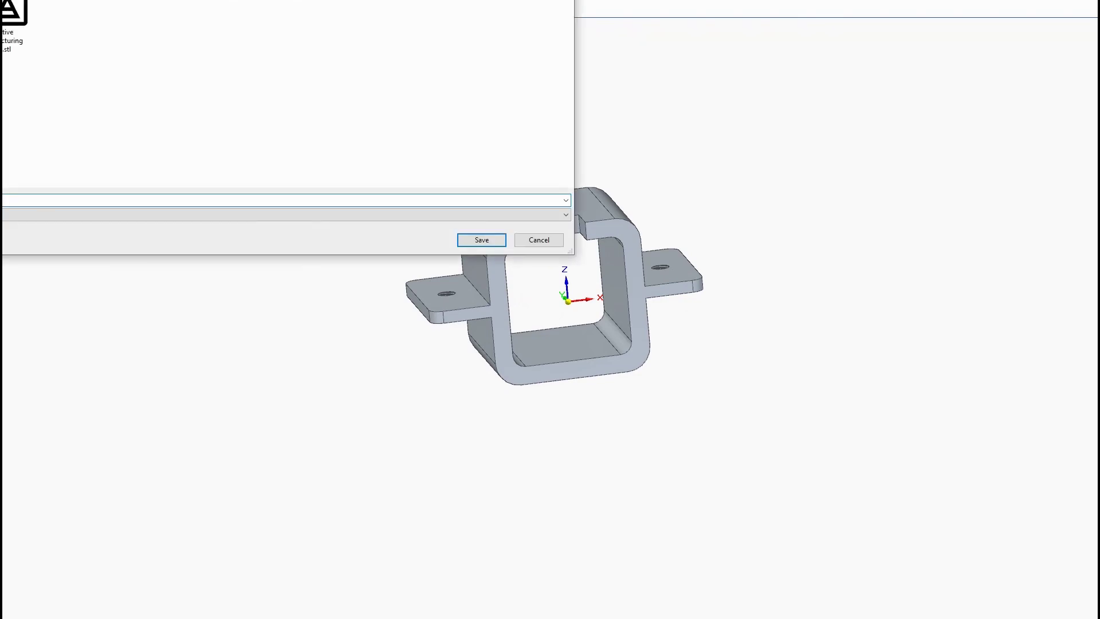
click(194, 288)
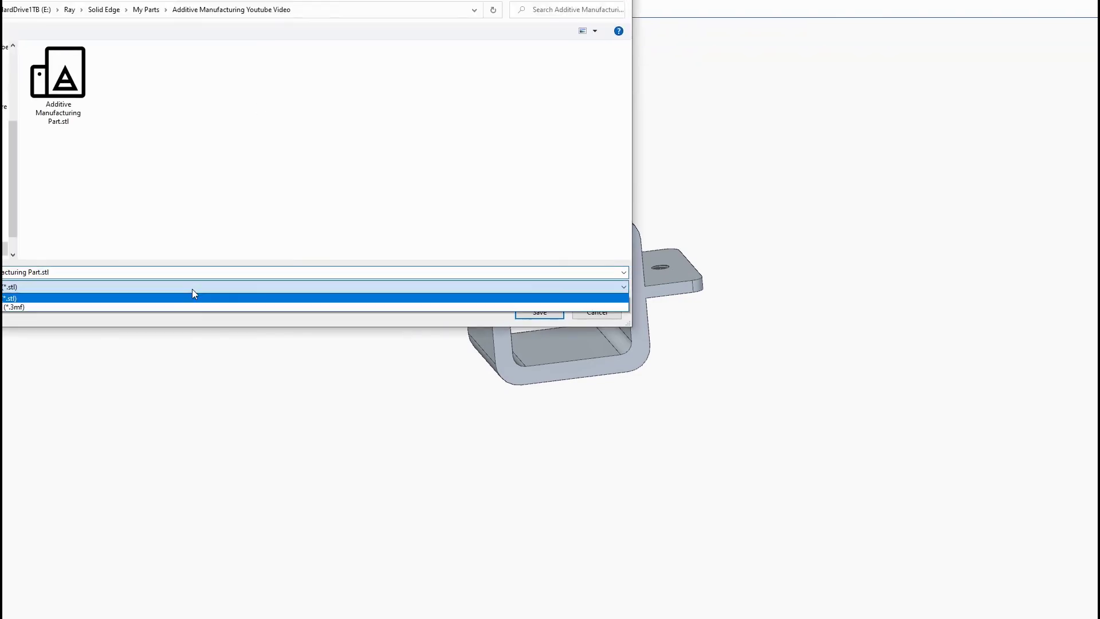
click(155, 299)
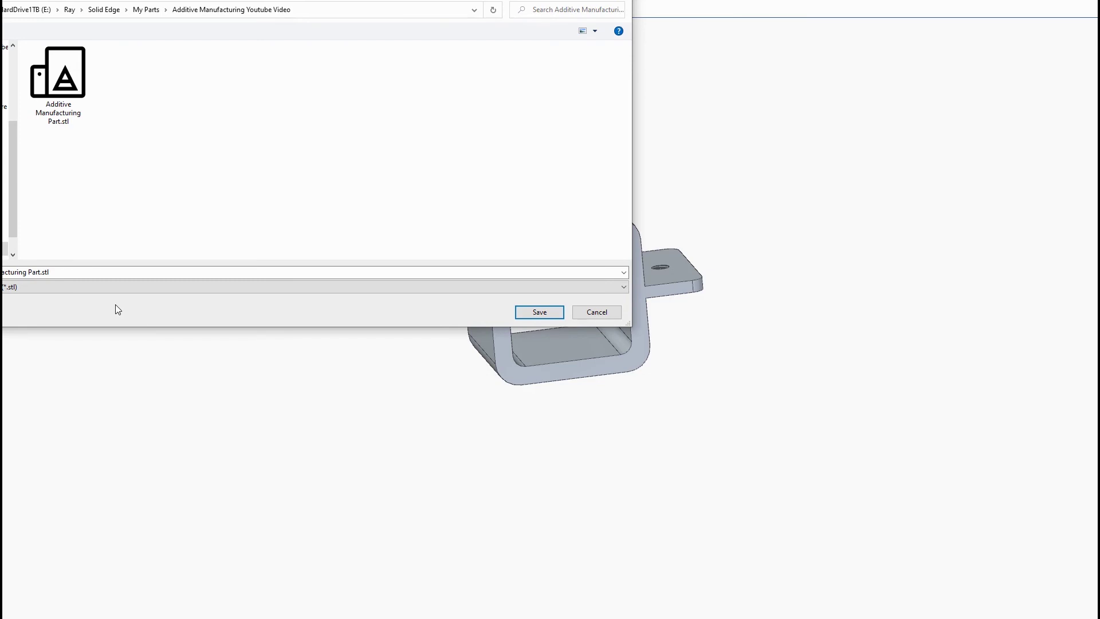
click(120, 288)
click(115, 306)
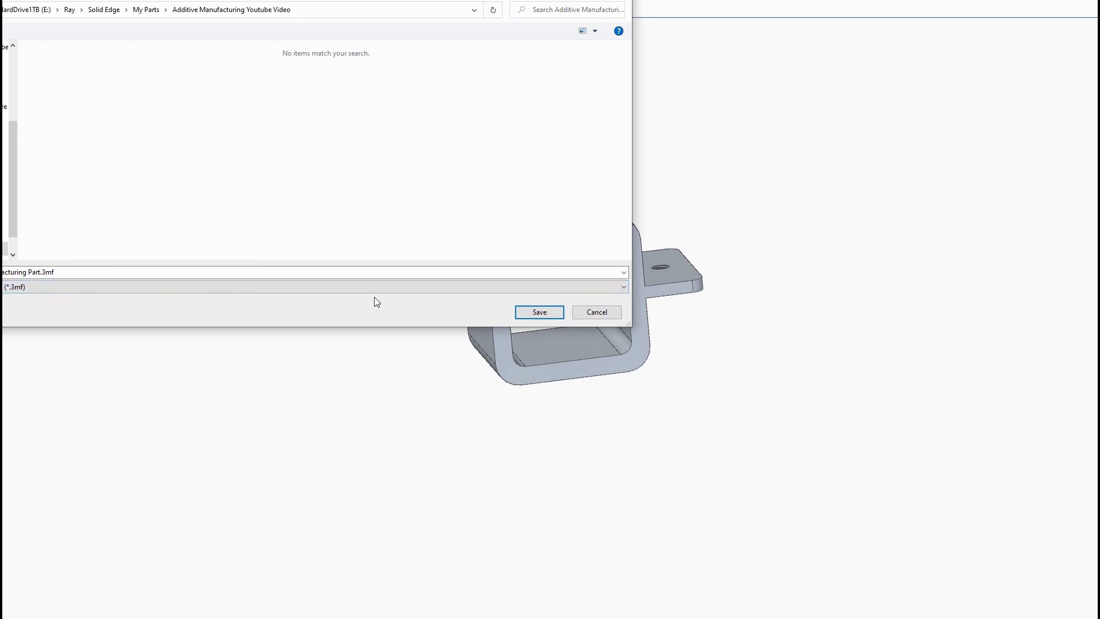
click(596, 312)
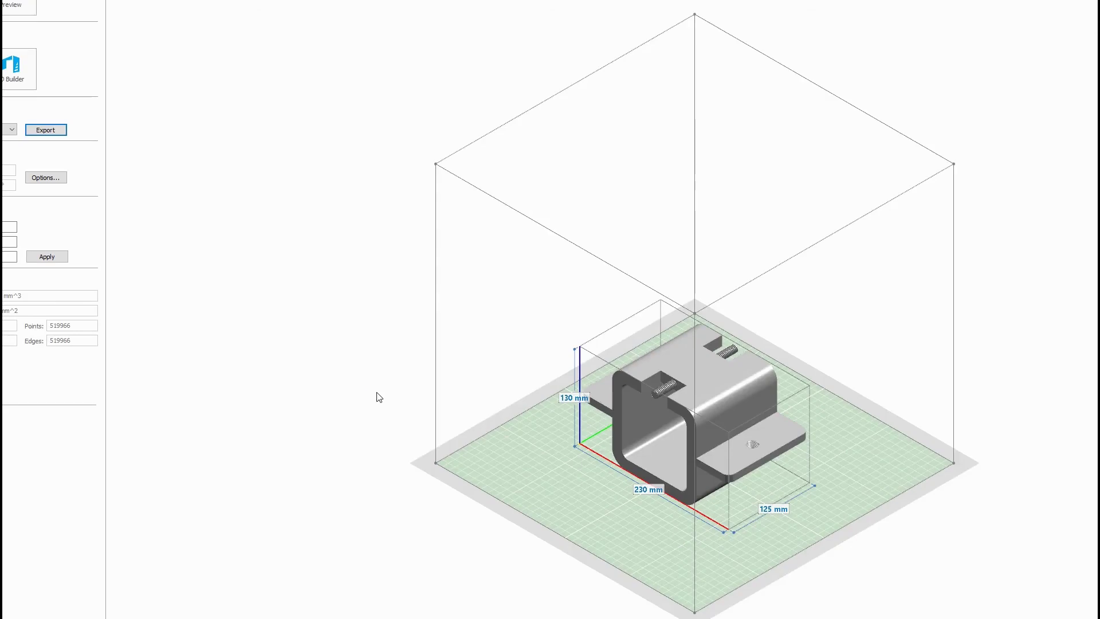
Inspect the bracket in the build volume and continue to online ordering with 3YOURMIND as the 3D print service provider
scroll(405, 339, down, 1)
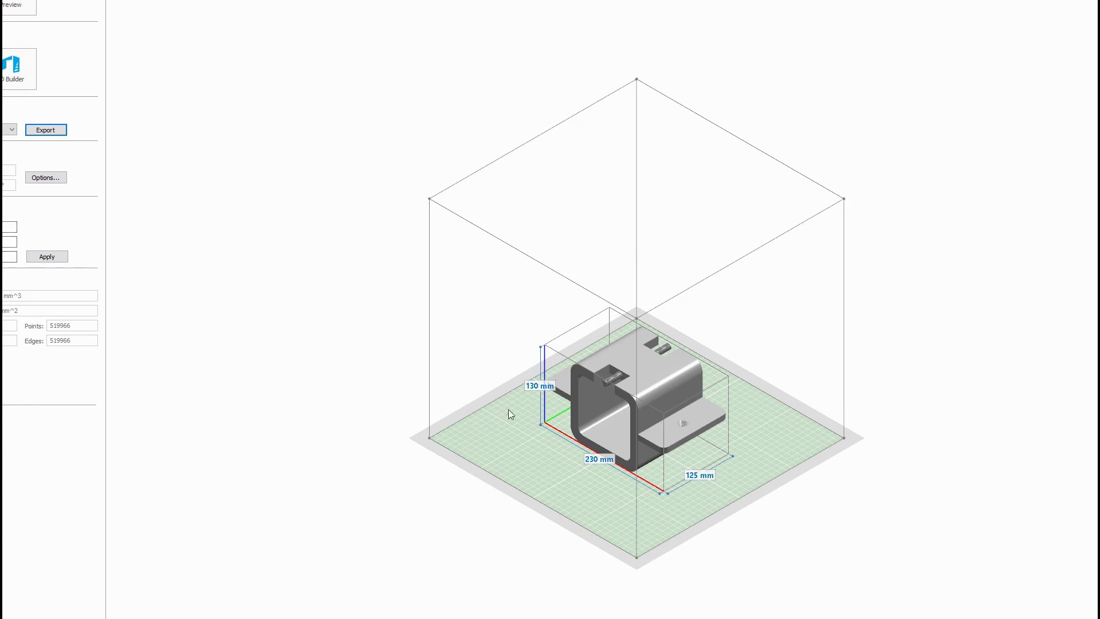
scroll(633, 467, up, 1)
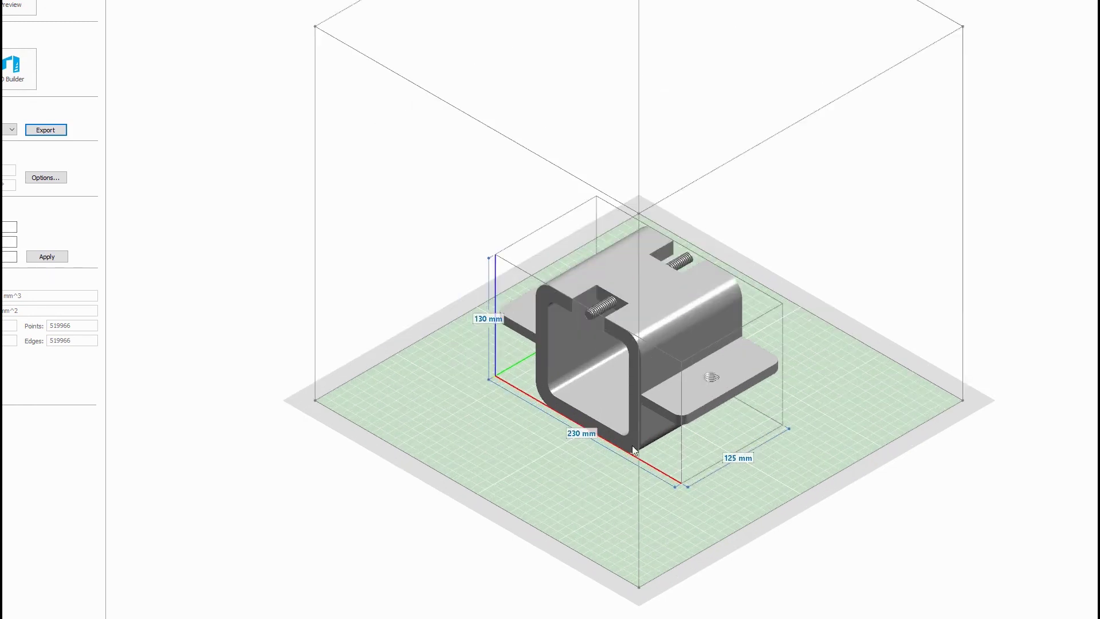
scroll(455, 445, down, 2)
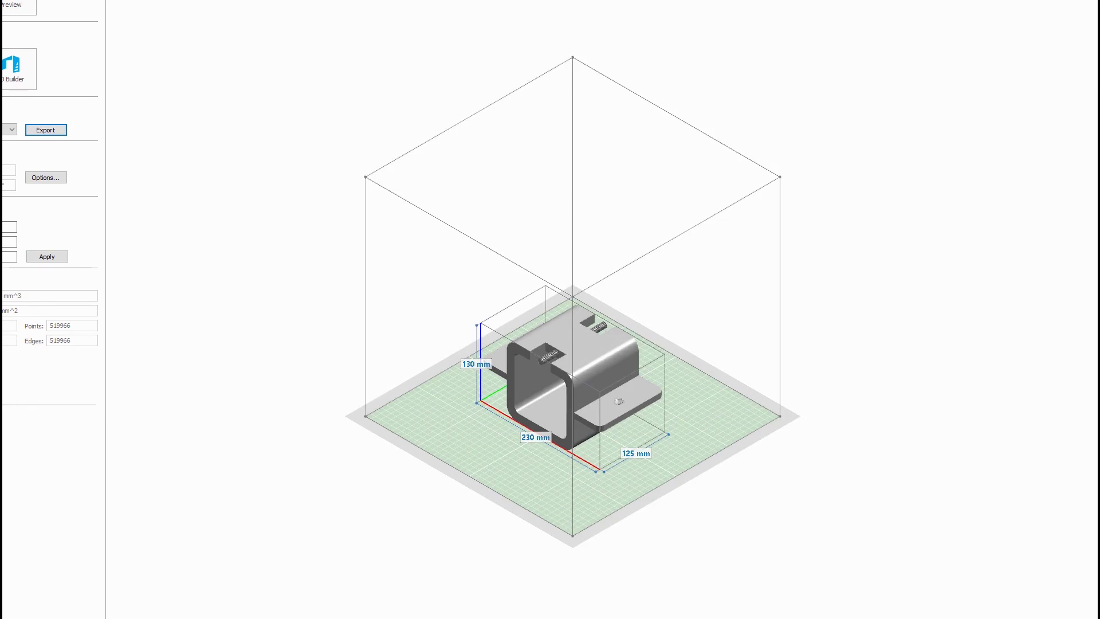
click(31, 77)
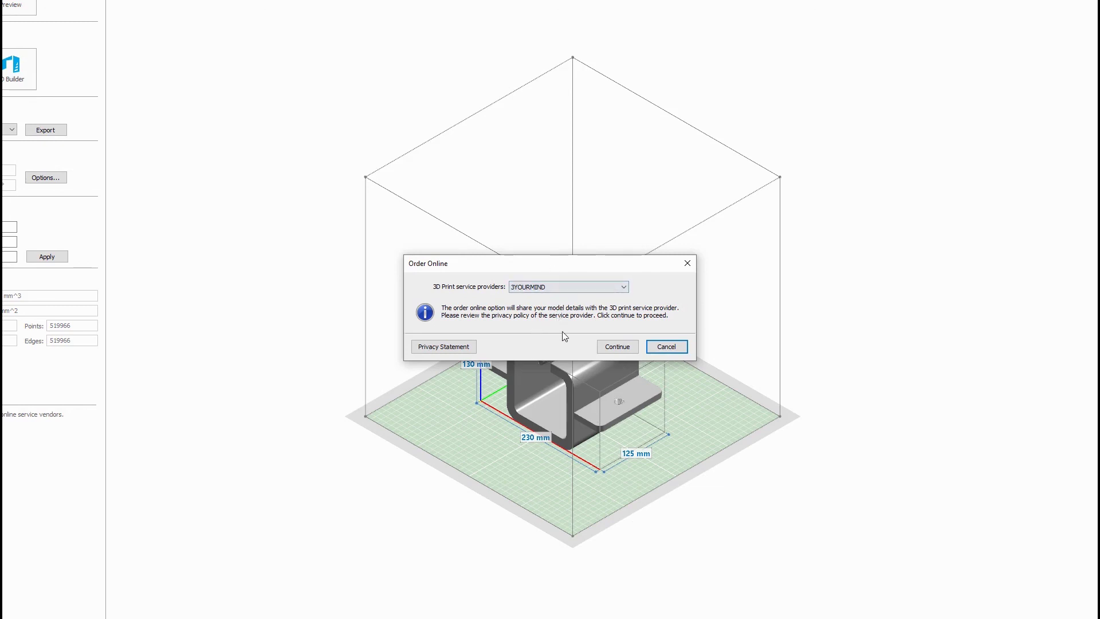
click(613, 351)
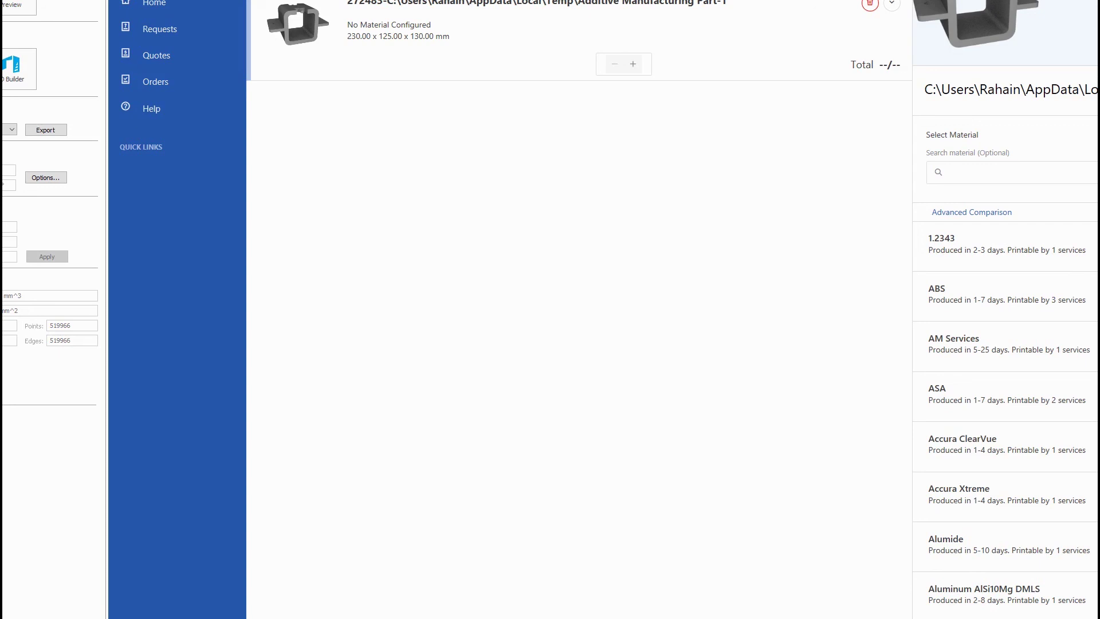
Look through the materials that the online print service offers for the bracket
scroll(1005, 344, down, 15)
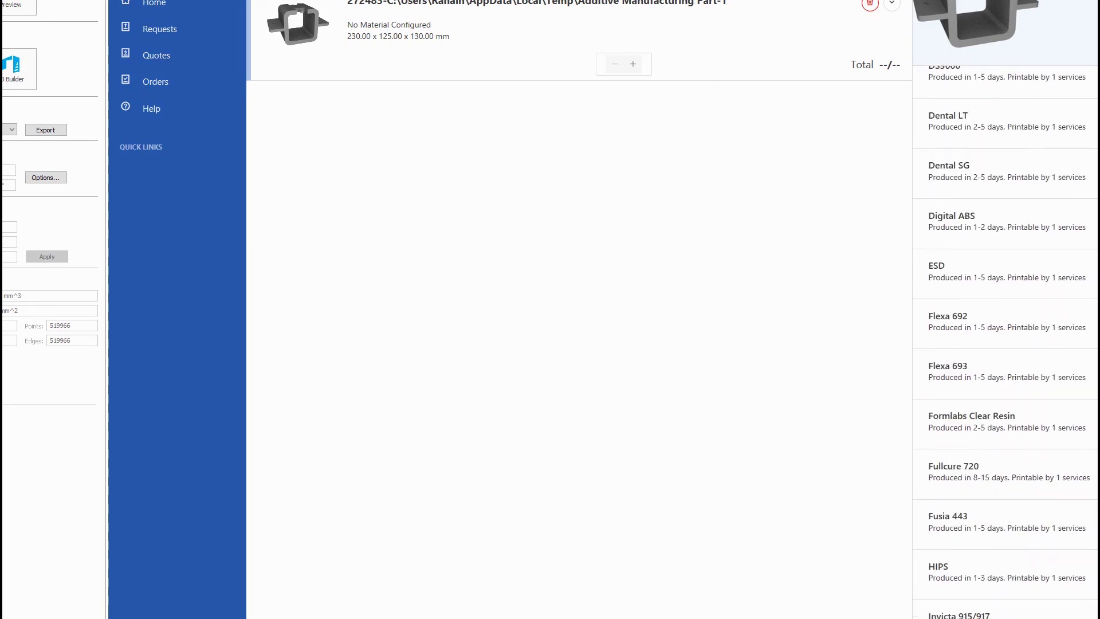
scroll(1006, 344, down, 20)
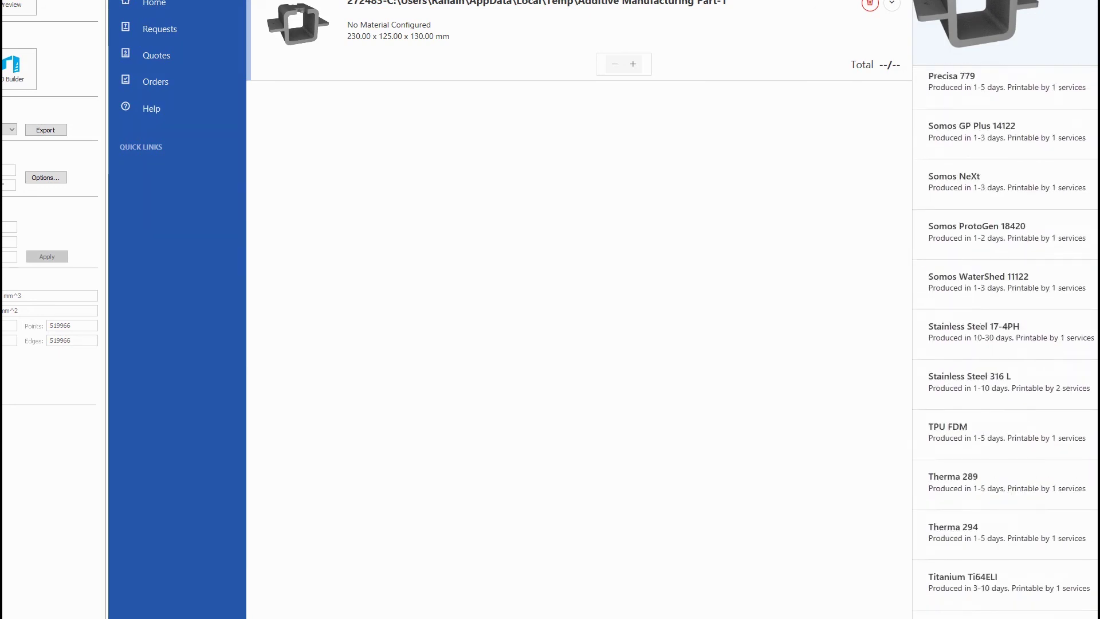
scroll(1005, 344, down, 5)
scroll(1005, 344, up, 10)
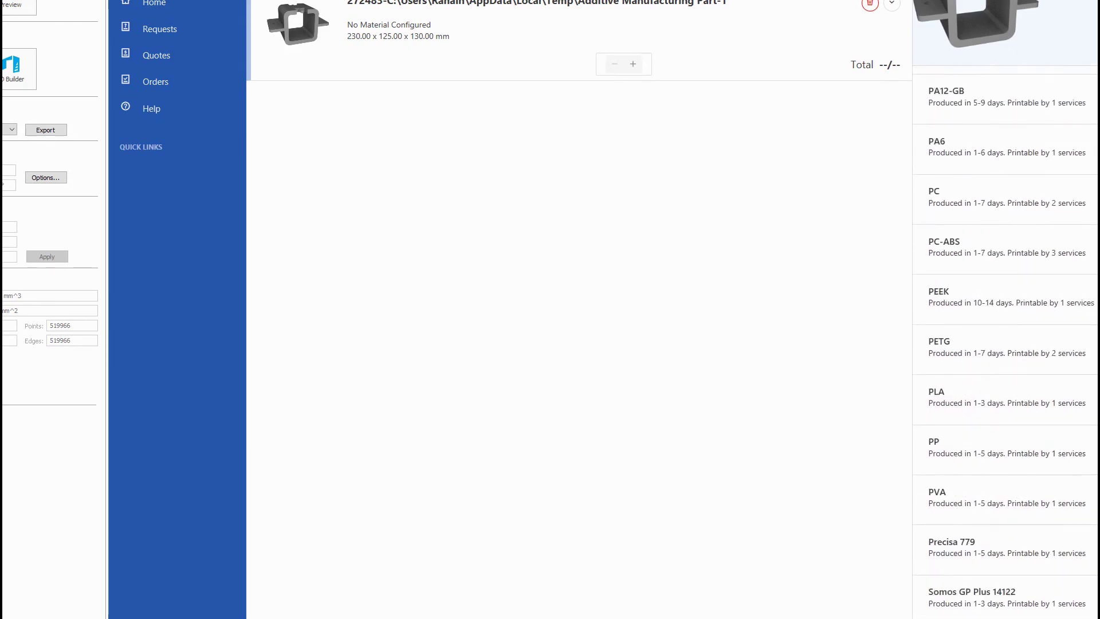
scroll(1006, 343, up, 20)
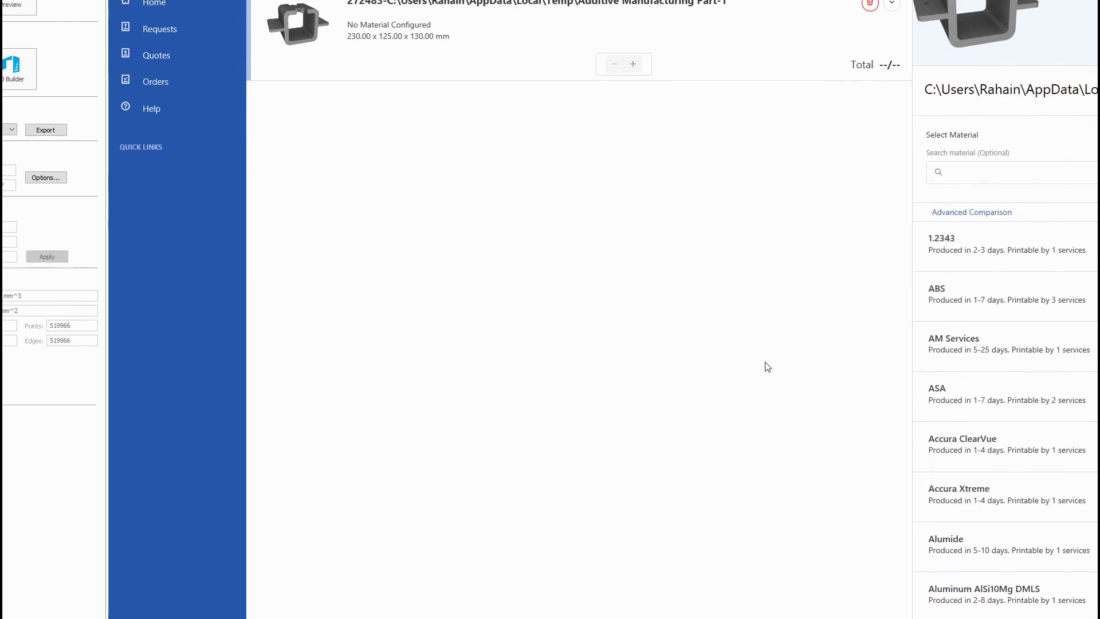